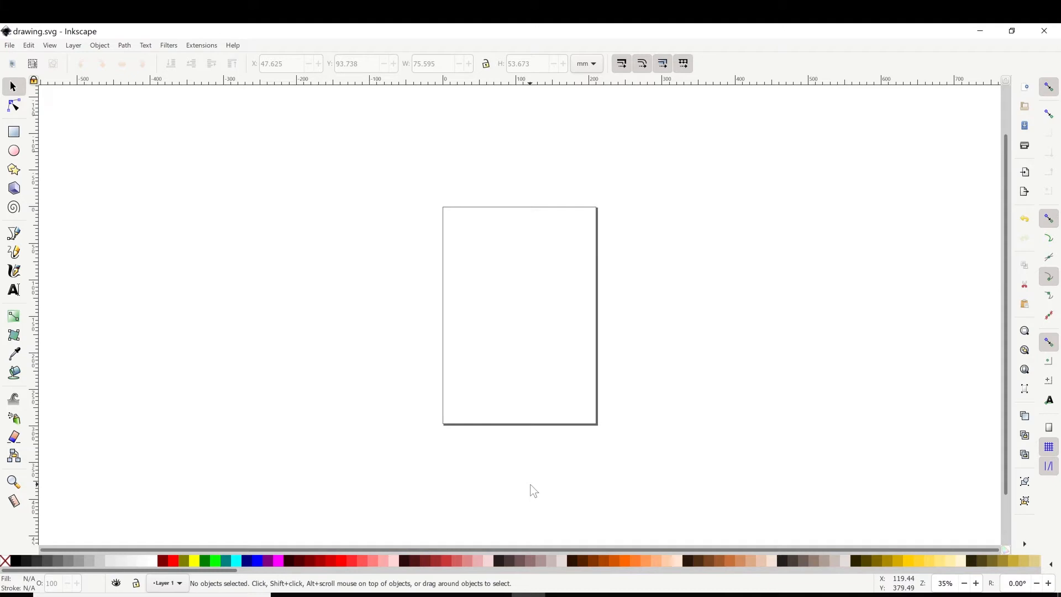
Create a rectangular text frame in the middle of the page containing "Bob's Boxing Gym", with "Gym" on its own line.
left_click(976, 584)
left_click(976, 584)
left_click(976, 583)
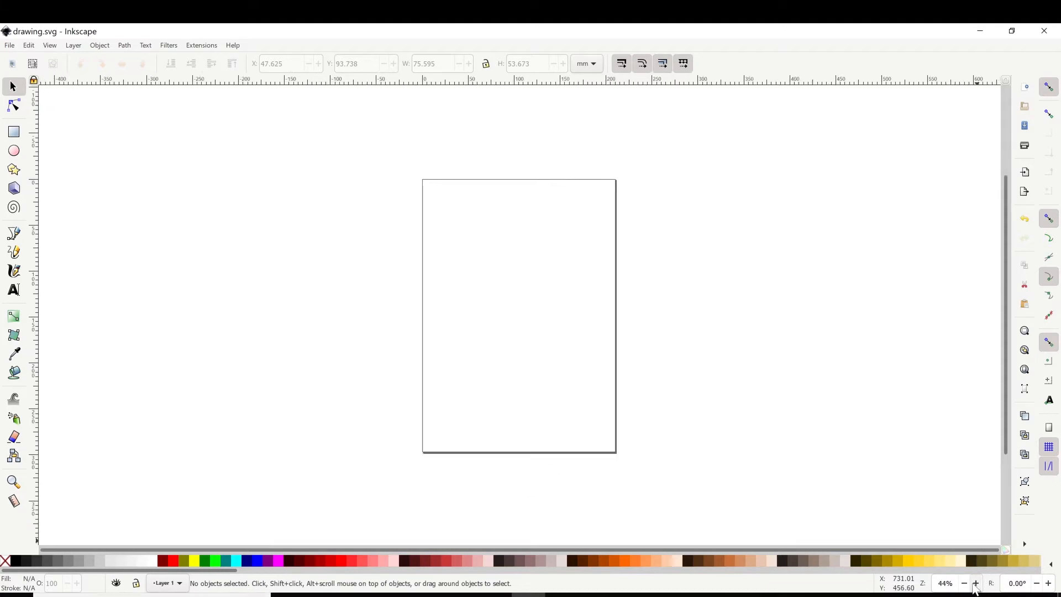
left_click(977, 584)
left_click(976, 583)
left_click(977, 584)
left_click(977, 584)
left_click(977, 584)
left_click(977, 583)
left_click(976, 583)
left_click(977, 584)
left_click(976, 583)
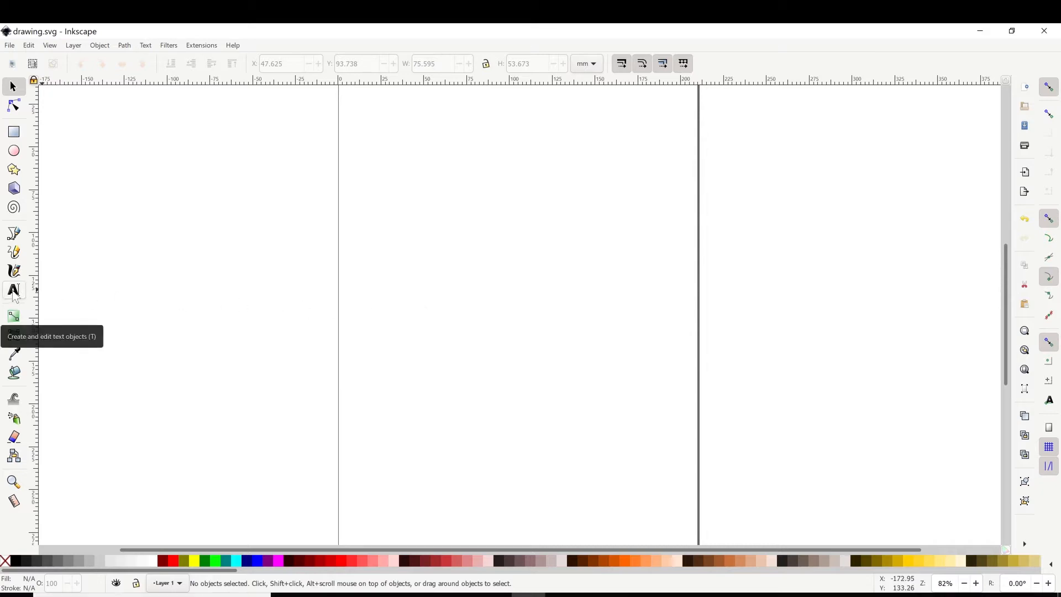
left_click(22, 293)
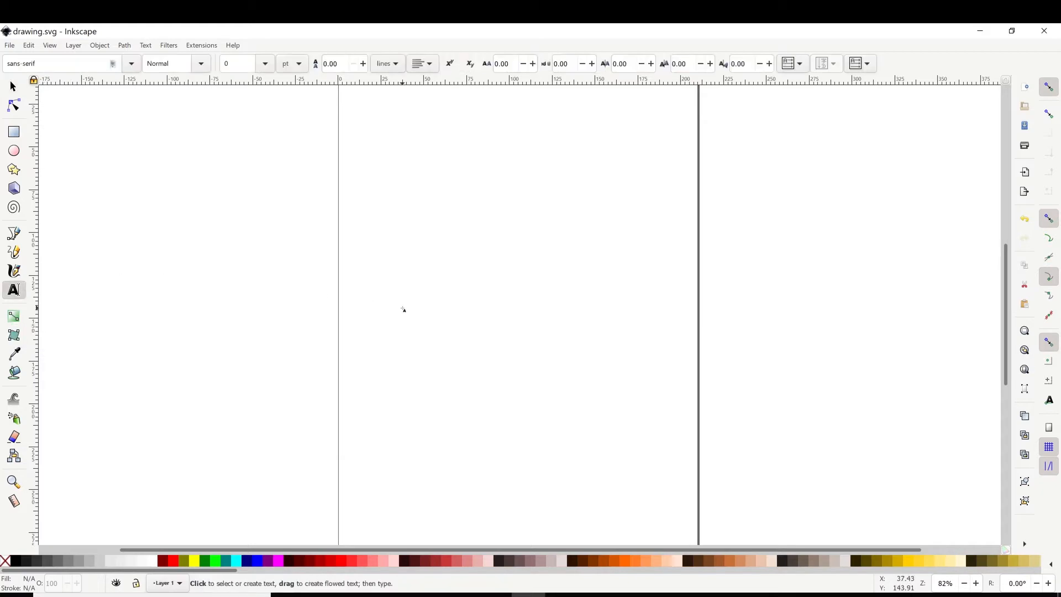
left_click_drag(410, 216, 613, 352)
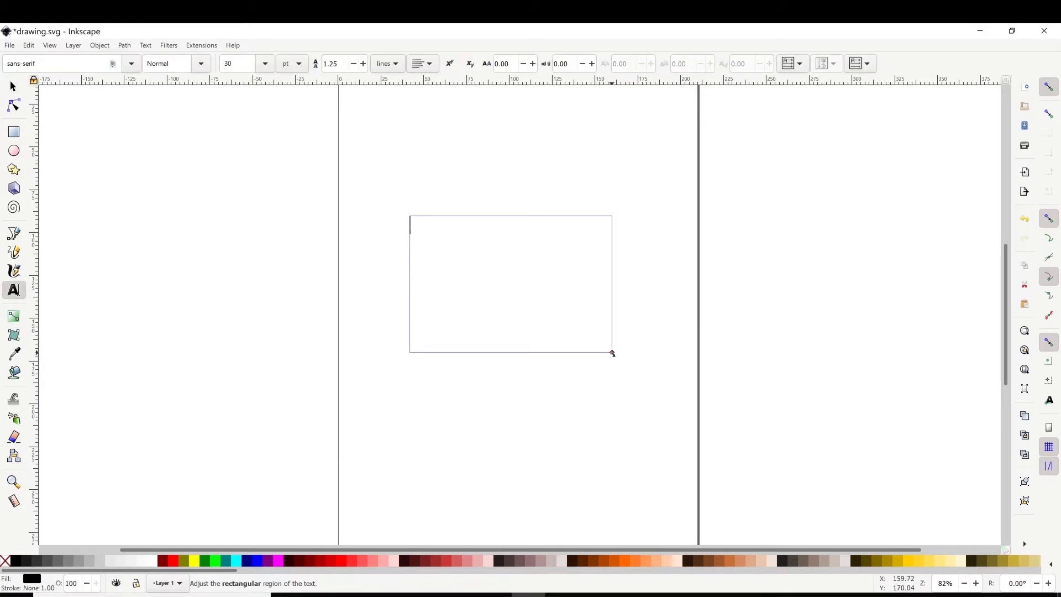
type("Bob's Boxing")
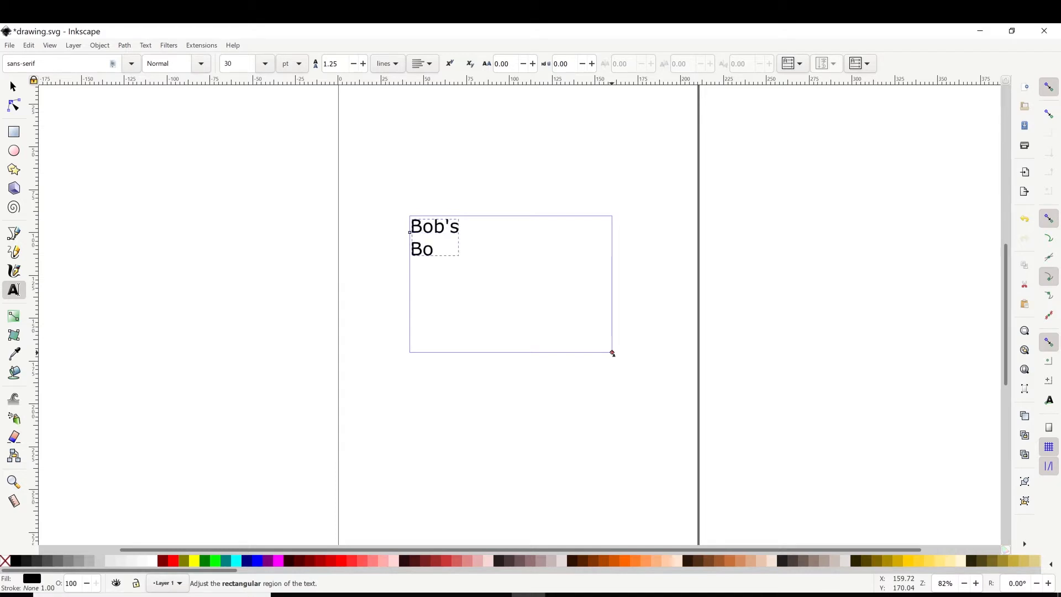
key("Return")
type("Gym")
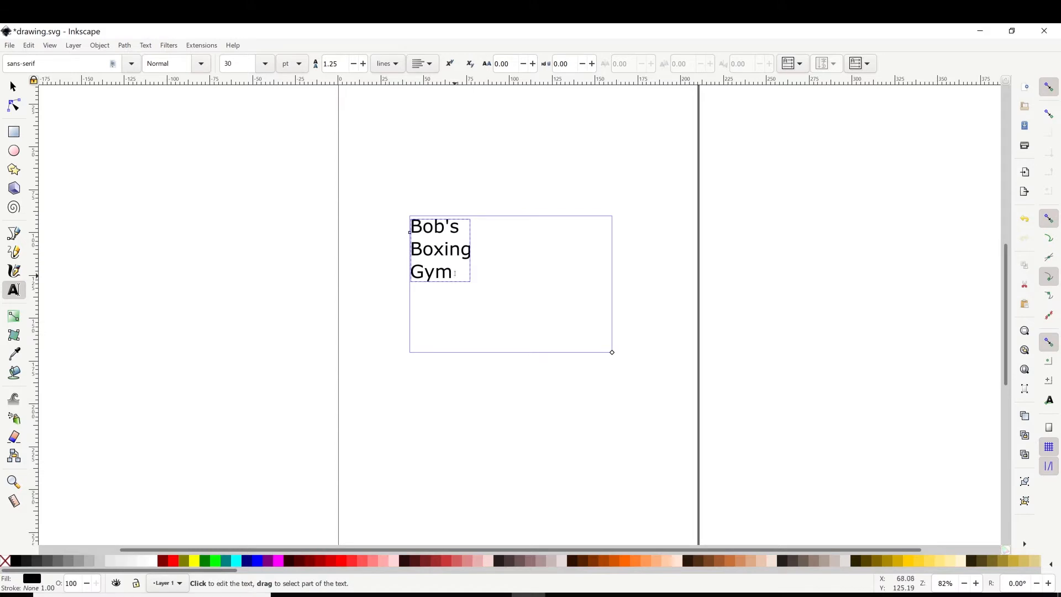
Set all the text in centre-aligned Franklin Gothic and select the text block as an object.
left_click_drag(454, 272, 374, 206)
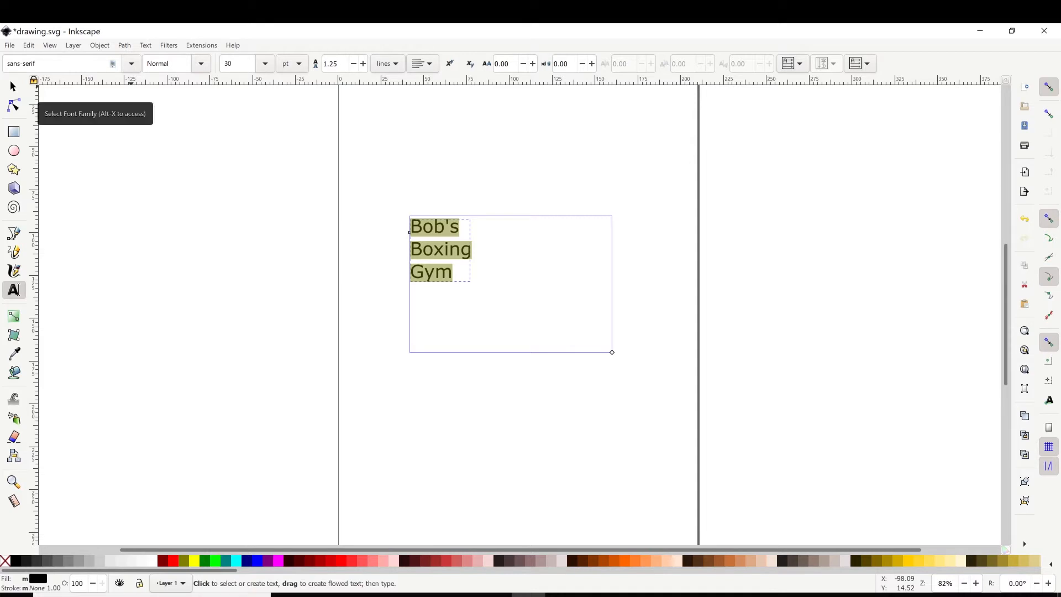
left_click(132, 64)
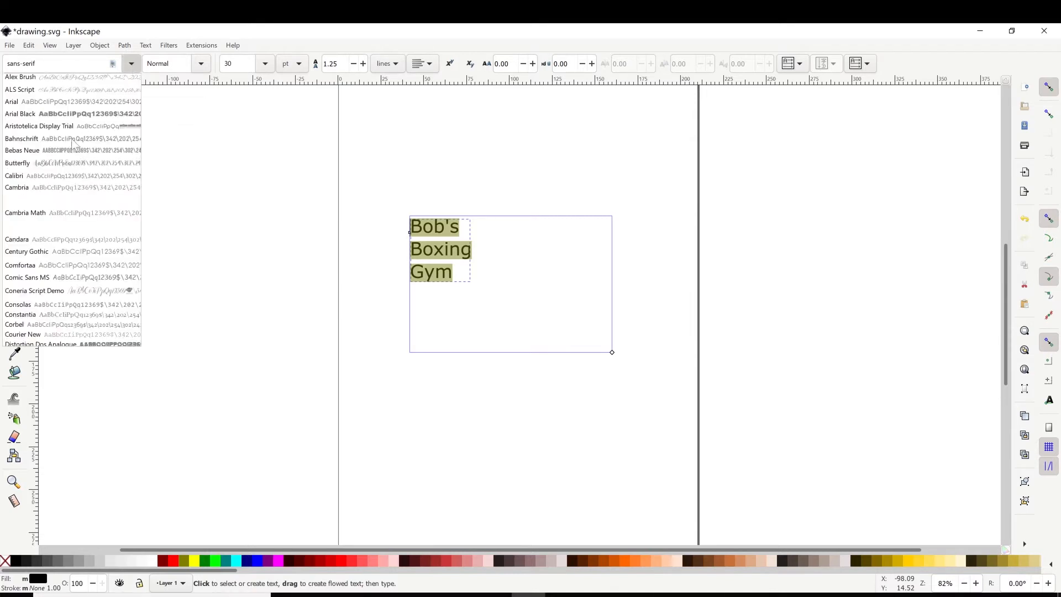
left_click(57, 141)
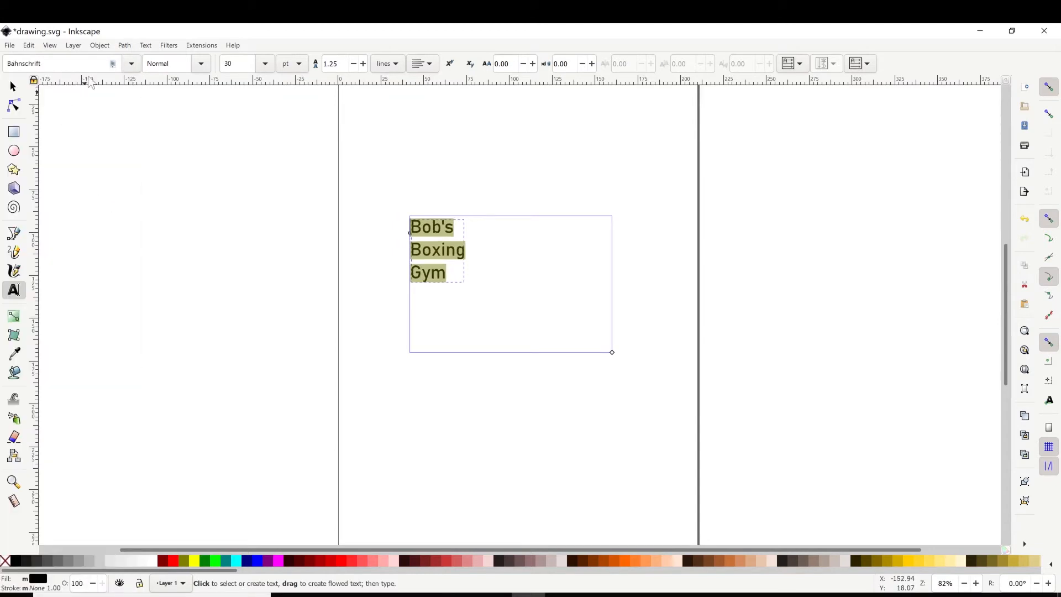
left_click(133, 64)
left_click(55, 424)
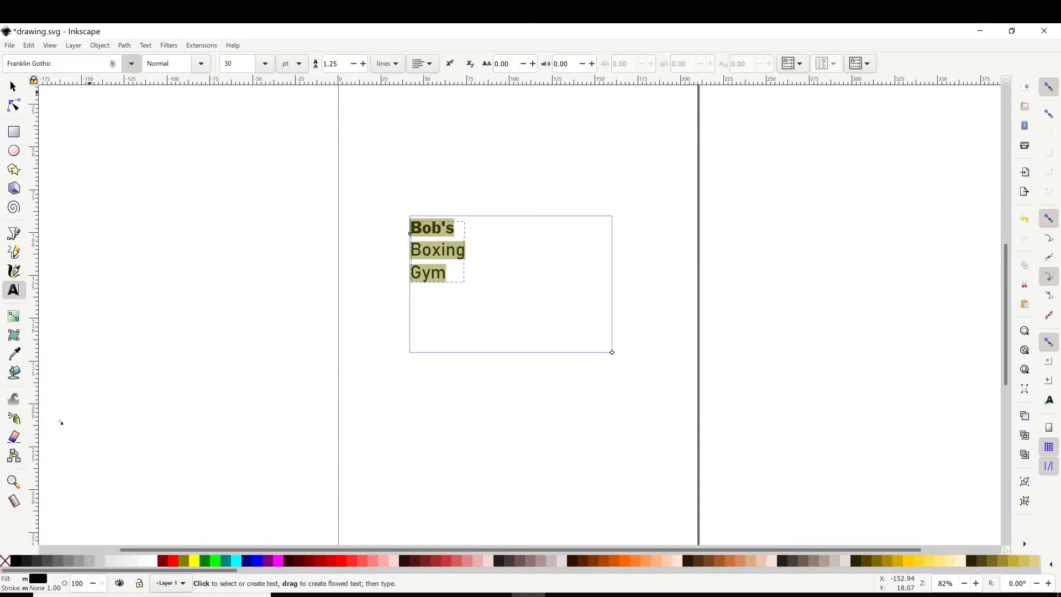
left_click(429, 66)
left_click(422, 83)
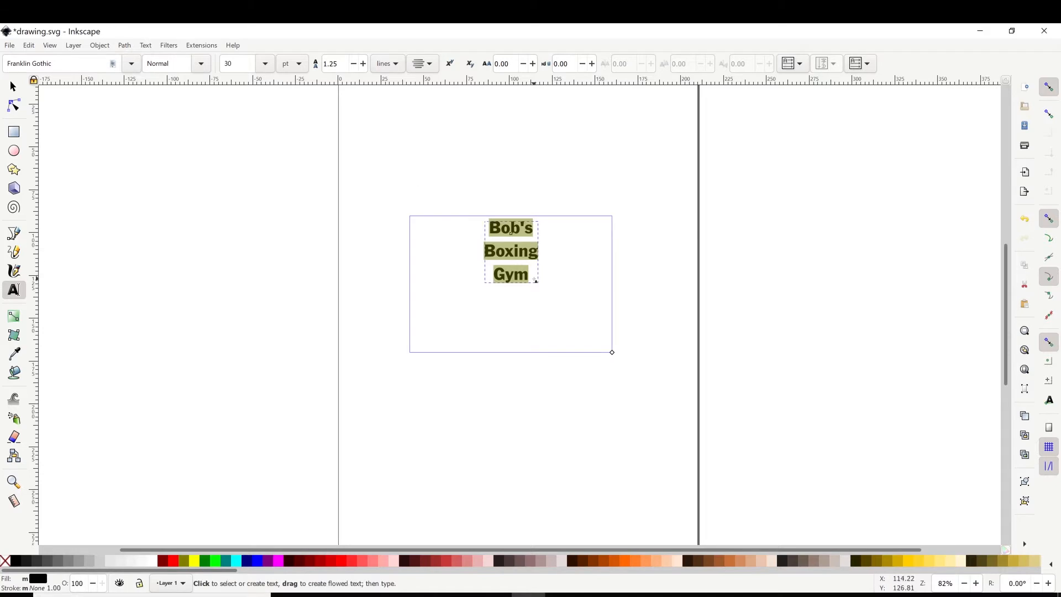
left_click(535, 279)
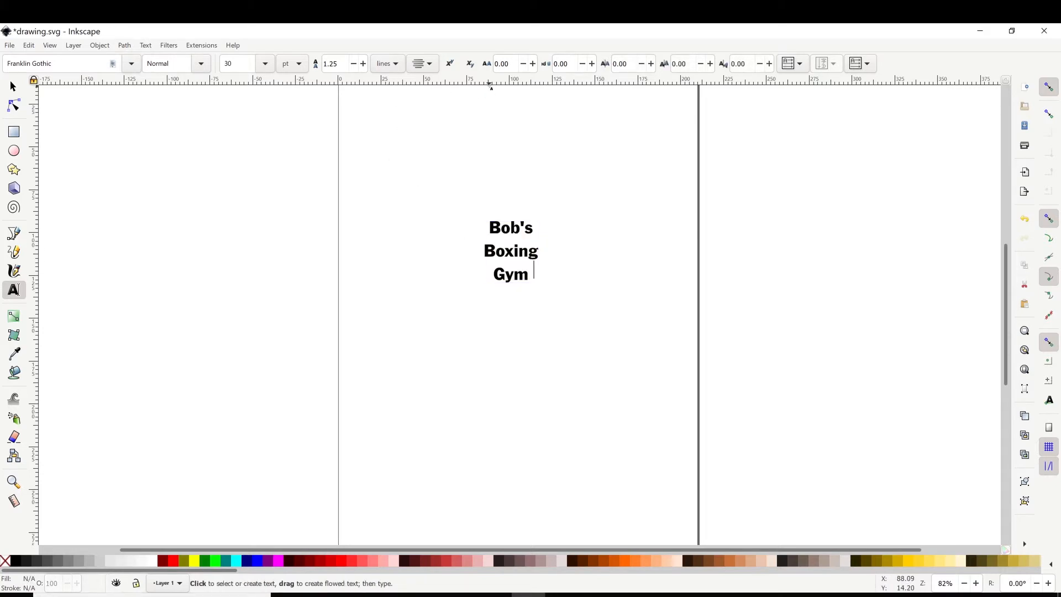
left_click(12, 86)
left_click(519, 257)
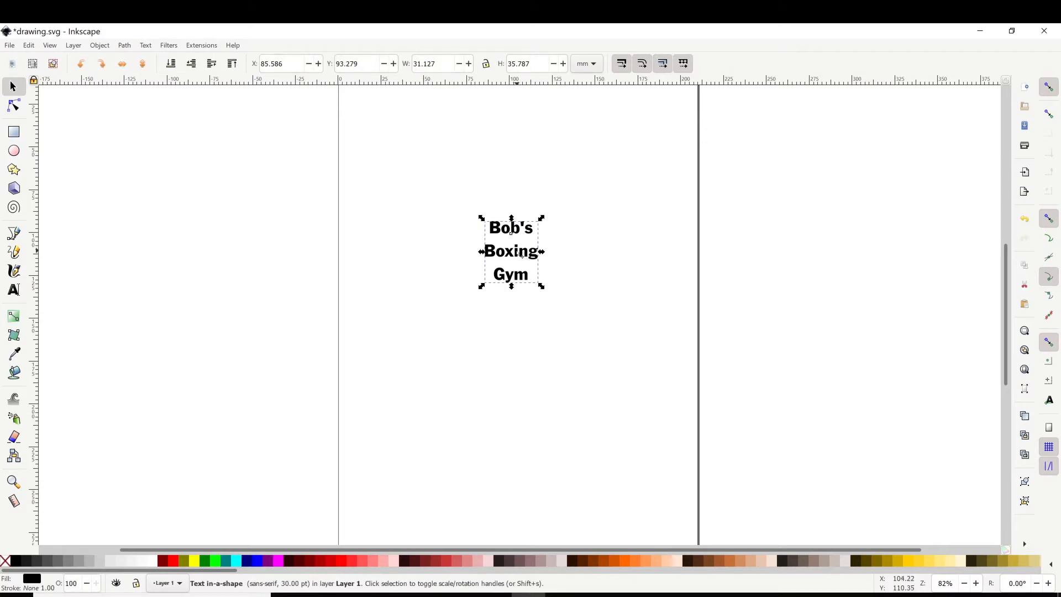
Try moving the text block down and stretching its height and width independently, ending at about 41 mm wide and 25 mm high.
left_click_drag(523, 257, 526, 293)
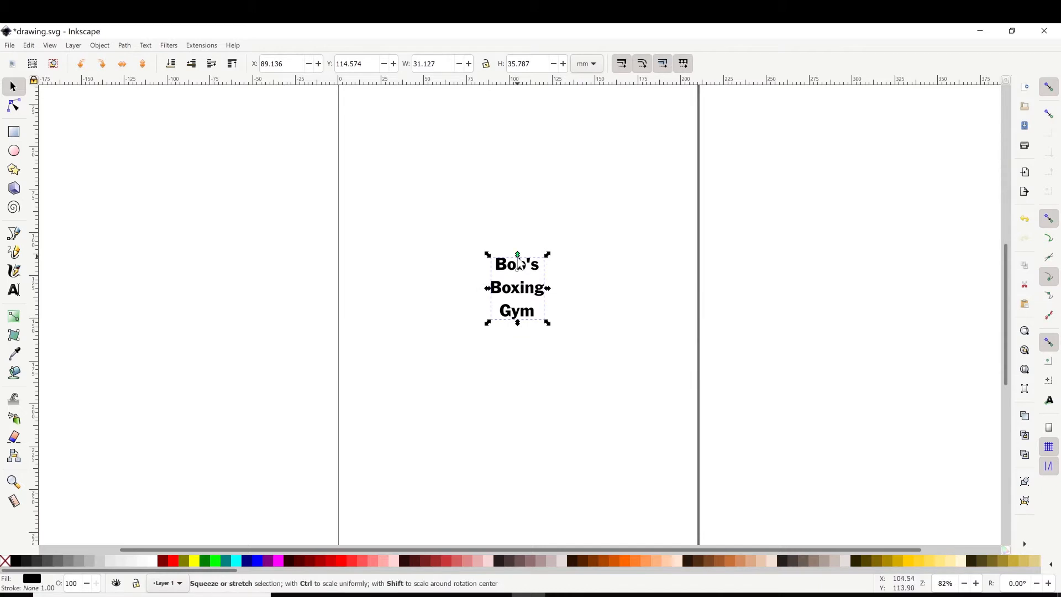
mouse_move(518, 255)
left_mouse_down()
mouse_move(517, 223)
mouse_move(517, 244)
left_mouse_up()
mouse_move(558, 282)
left_mouse_down()
mouse_move(586, 283)
mouse_move(574, 283)
left_mouse_up()
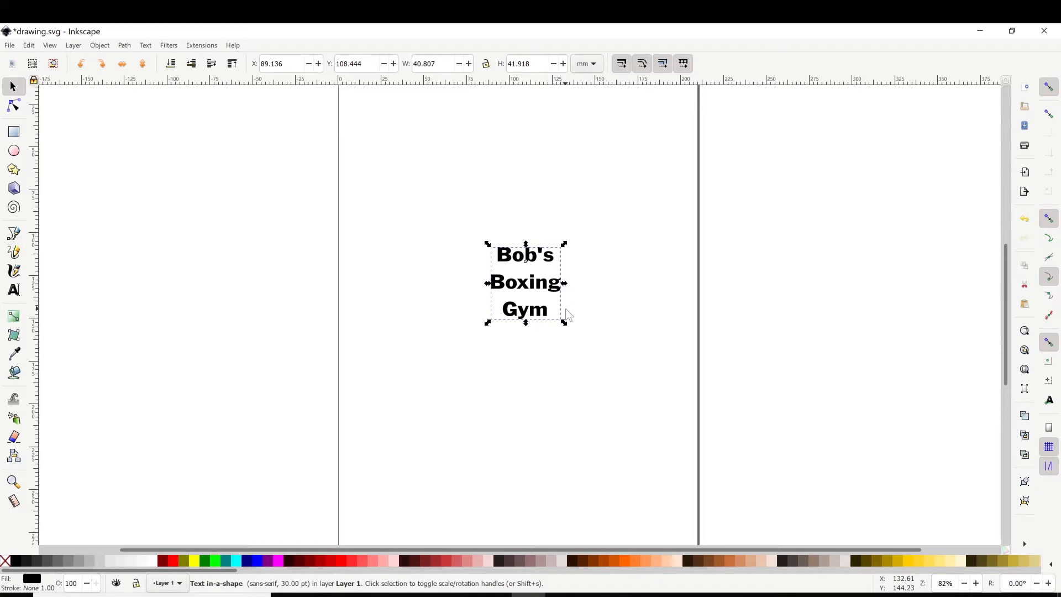
left_click_drag(525, 244, 521, 299)
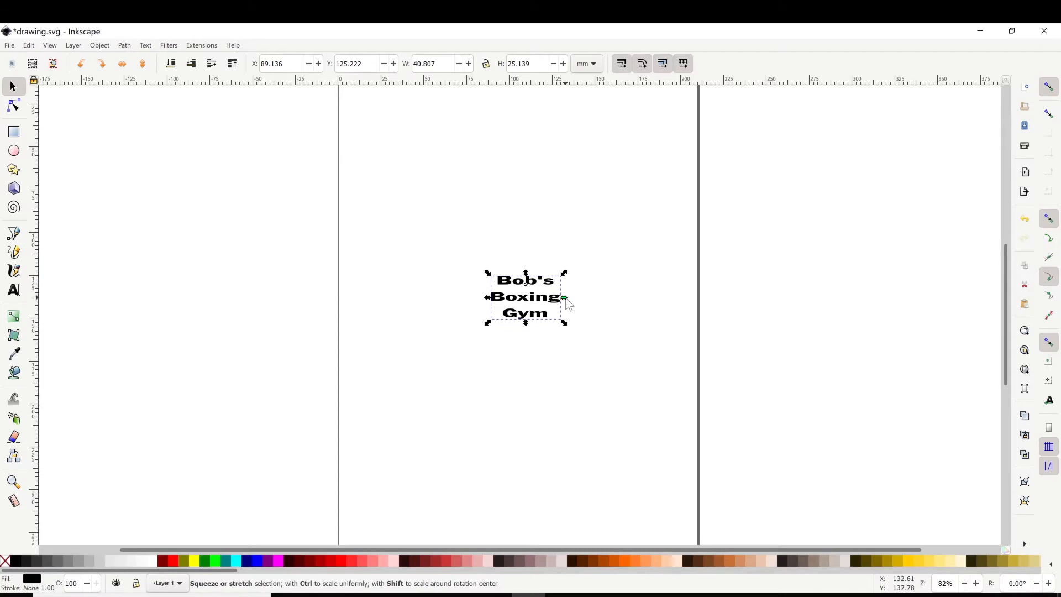
Undo the stretches and the move made to the text block.
key("ctrl+z")
key("ctrl+z")
key("ctrl+z")
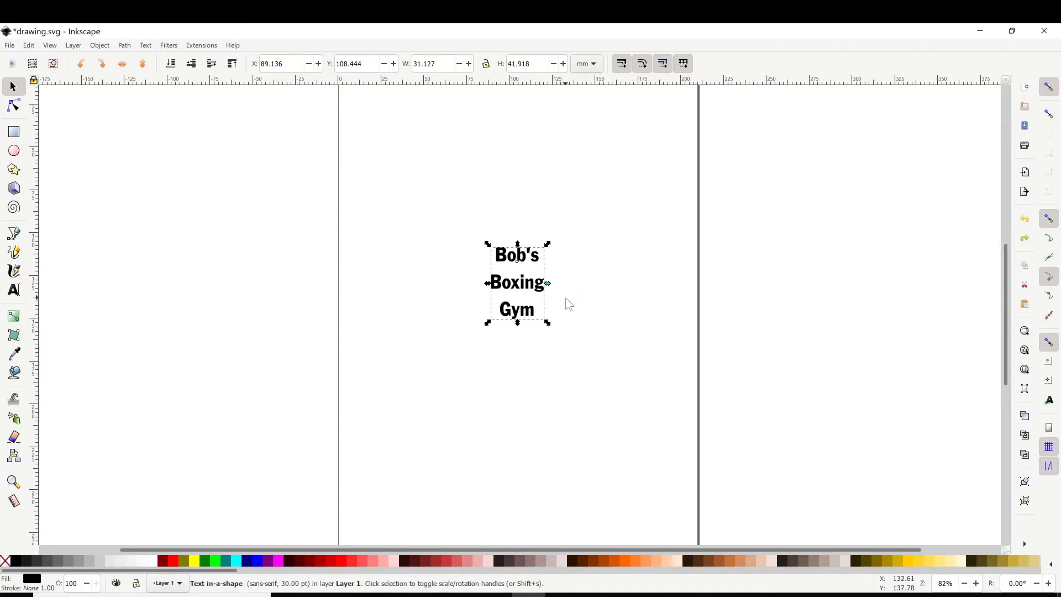
key("ctrl+z")
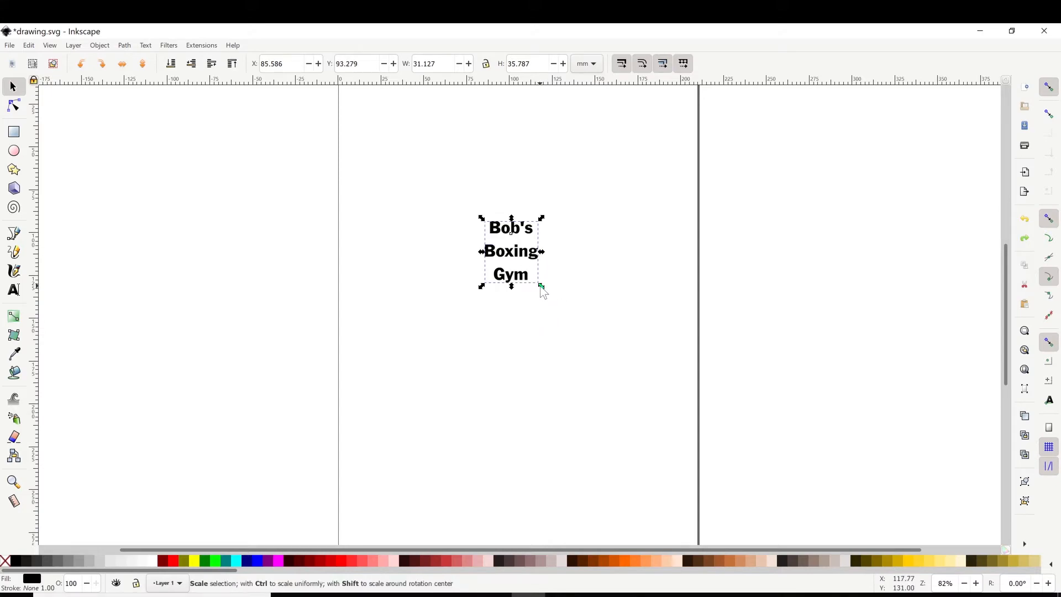
Scale the text block proportionally to about 45 mm wide and 52 mm high and move it down towards the page's middle.
left_click_drag(541, 286, 582, 315)
left_click_drag(531, 265, 523, 307)
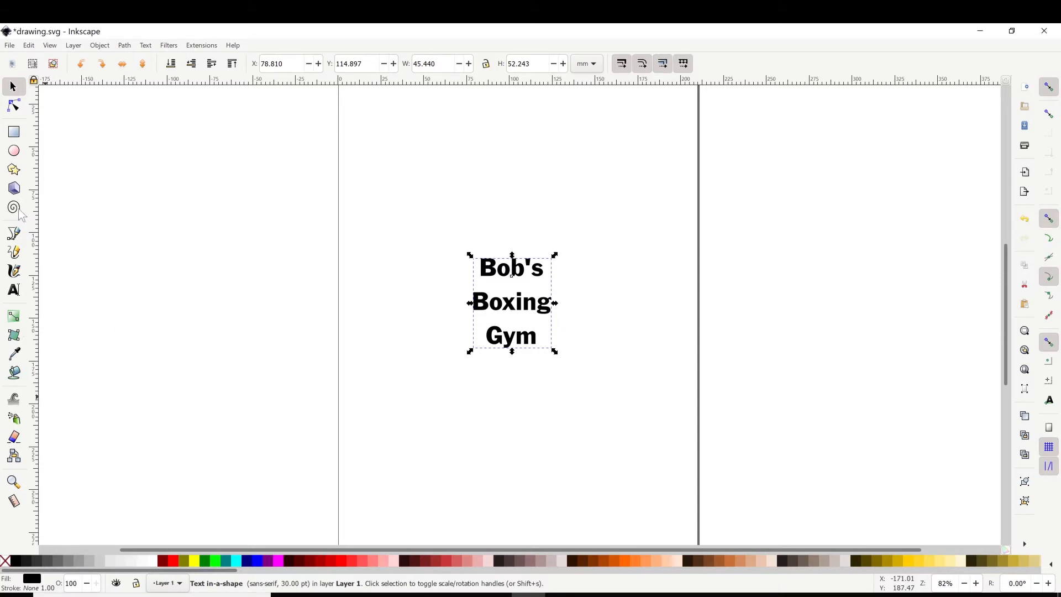
Draw an ellipse about 152 mm wide and 70 mm high and move it over the text block so it covers all three lines.
left_click(15, 152)
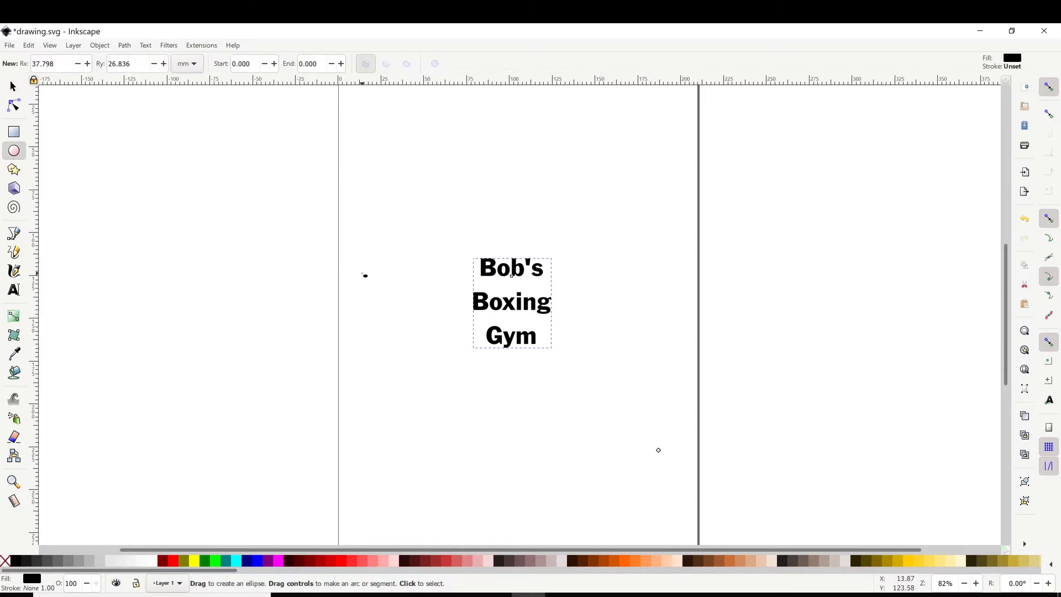
left_click_drag(363, 274, 625, 395)
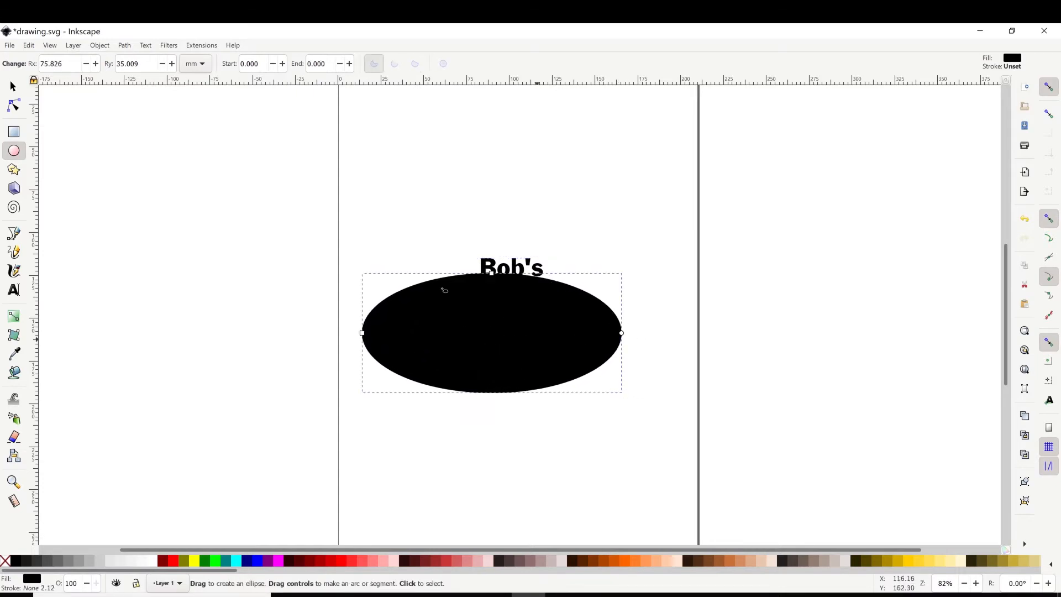
left_click(14, 87)
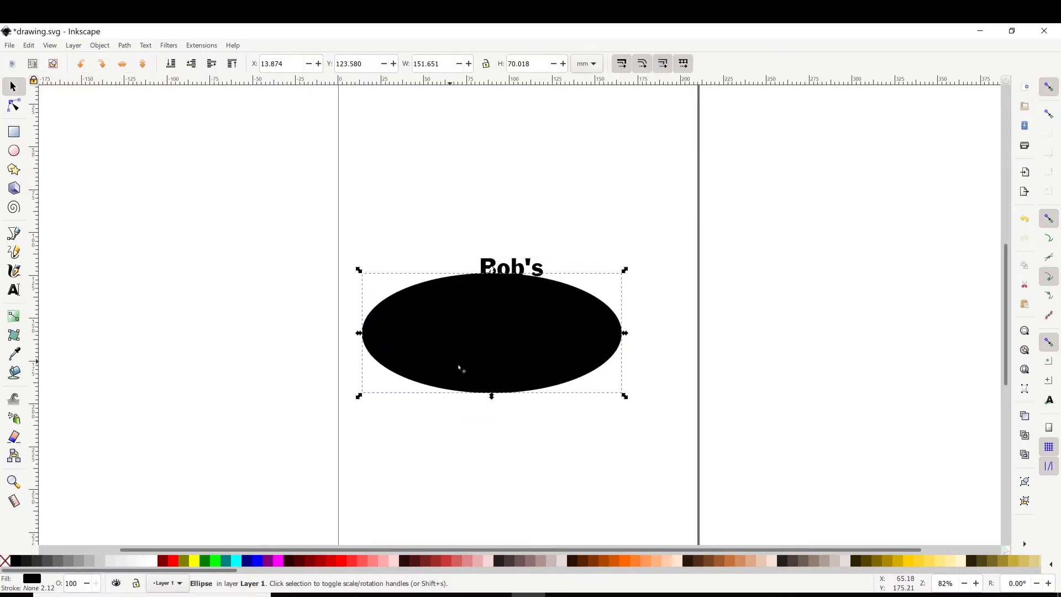
left_click_drag(471, 374, 503, 345)
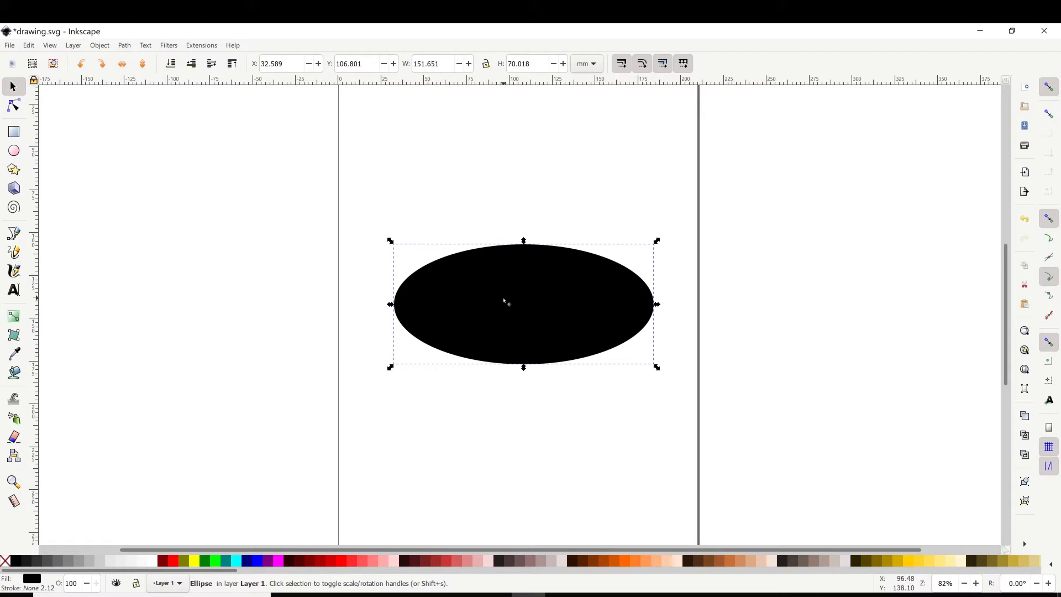
Try a linear and a radial gradient fill on the ellipse, and set its fill to no paint.
left_click(35, 578)
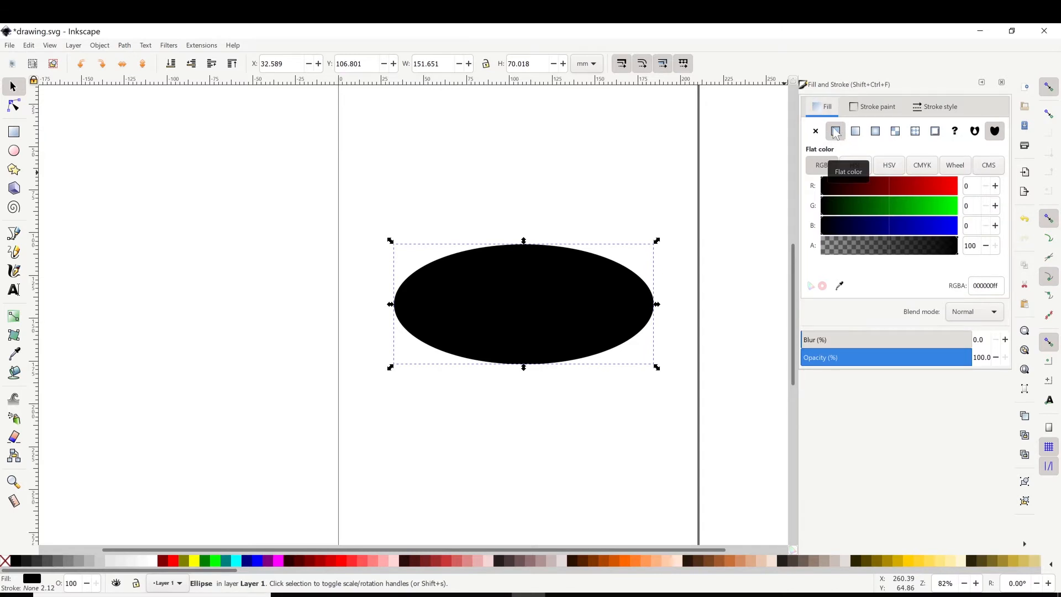
left_click(860, 134)
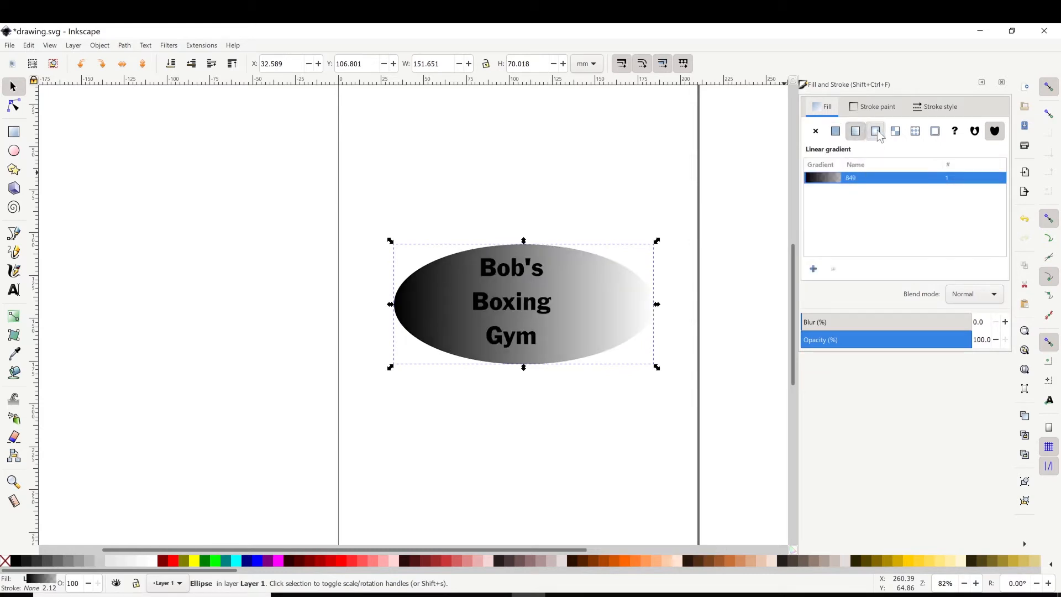
left_click(878, 133)
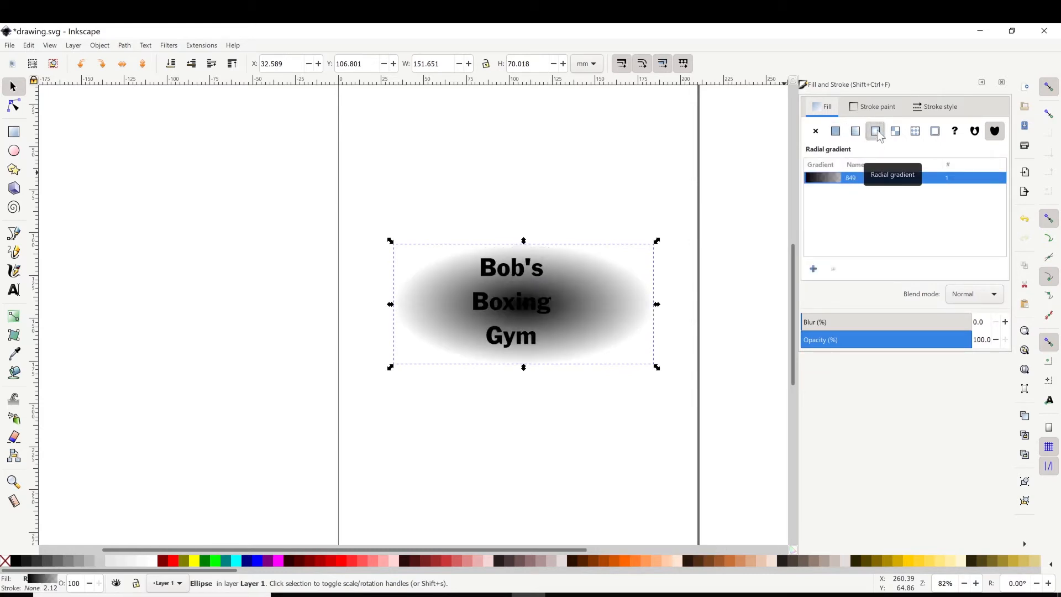
left_click(817, 132)
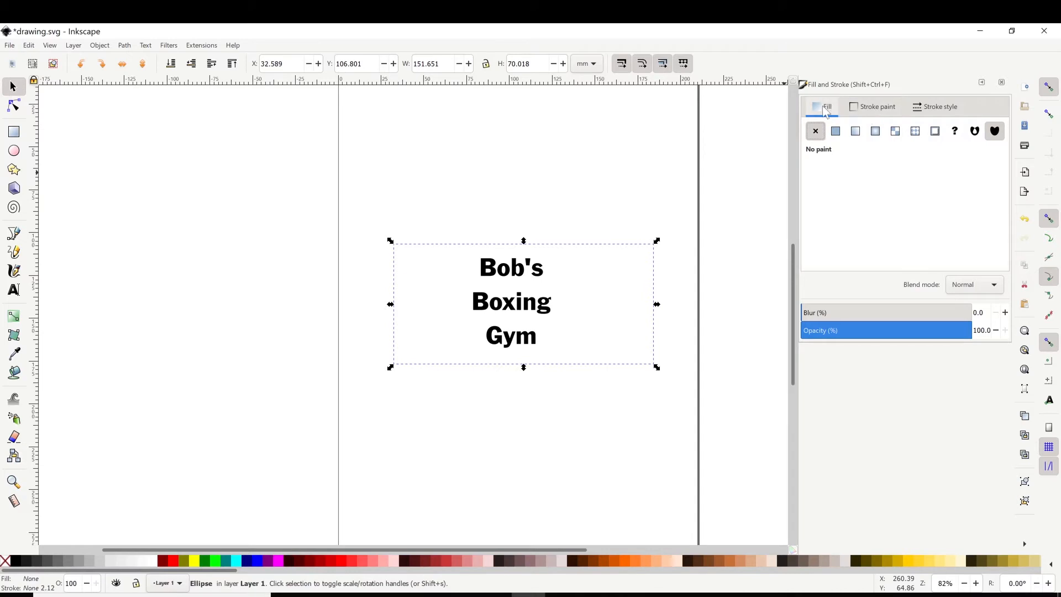
Give the ellipse a flat red outline (R 255, G 0, B 0) and centre it around the text.
left_click(876, 107)
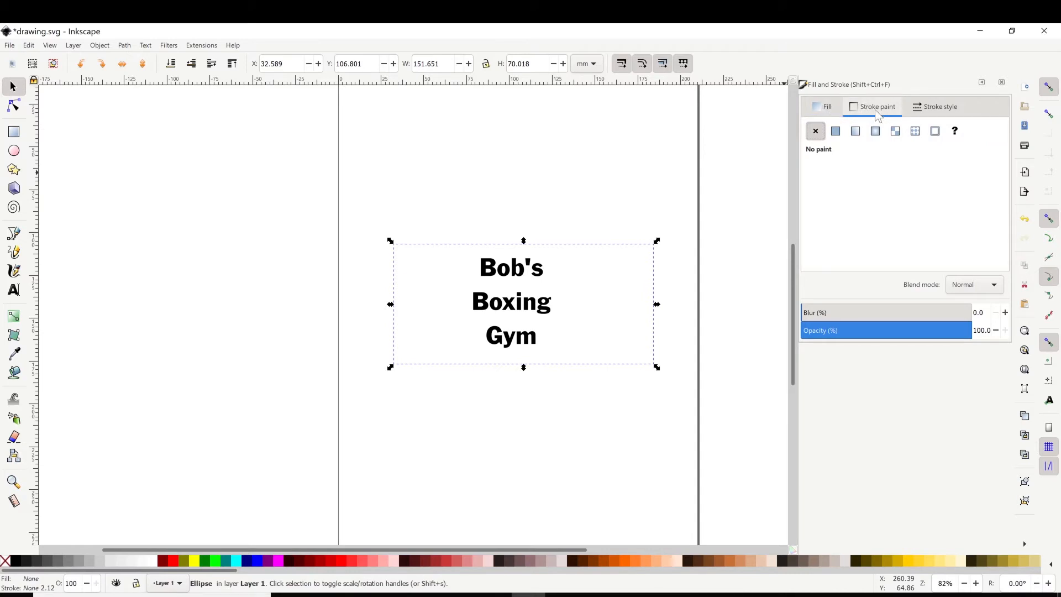
left_click(837, 132)
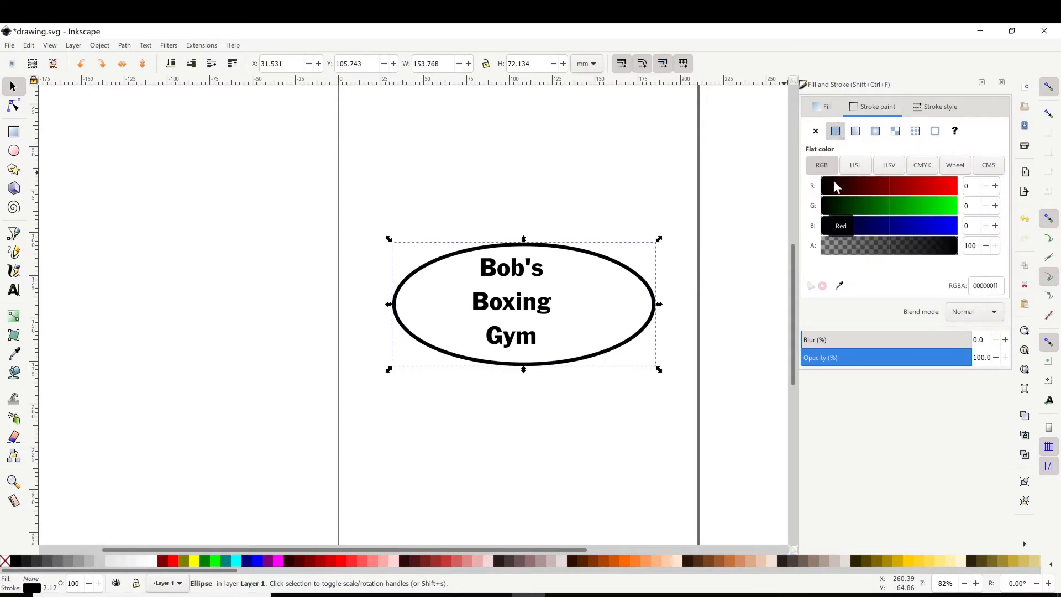
left_click_drag(831, 183, 993, 197)
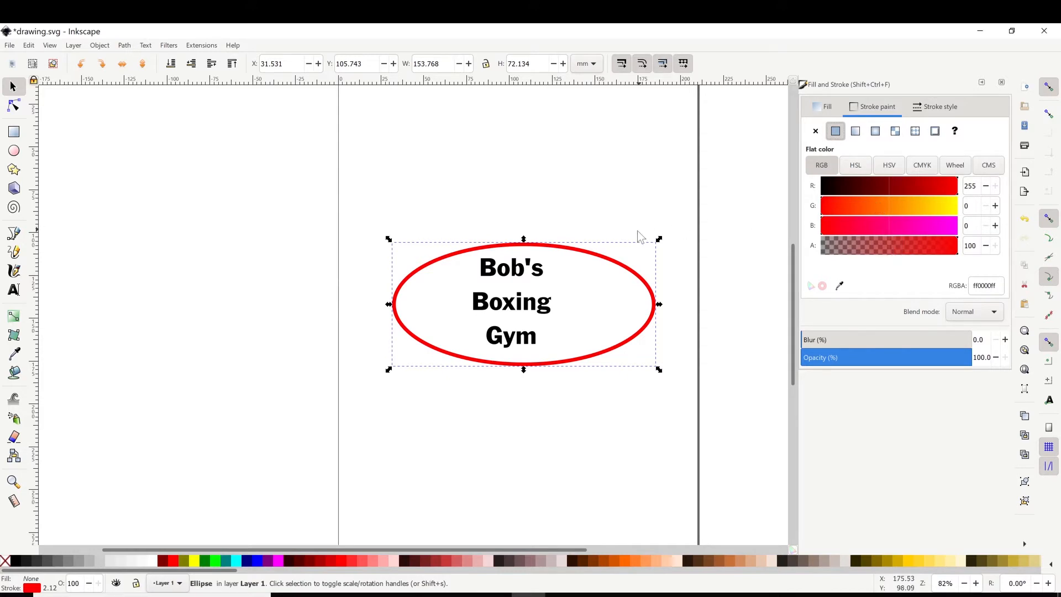
mouse_move(602, 266)
left_mouse_down()
mouse_move(580, 267)
mouse_move(590, 268)
left_mouse_up()
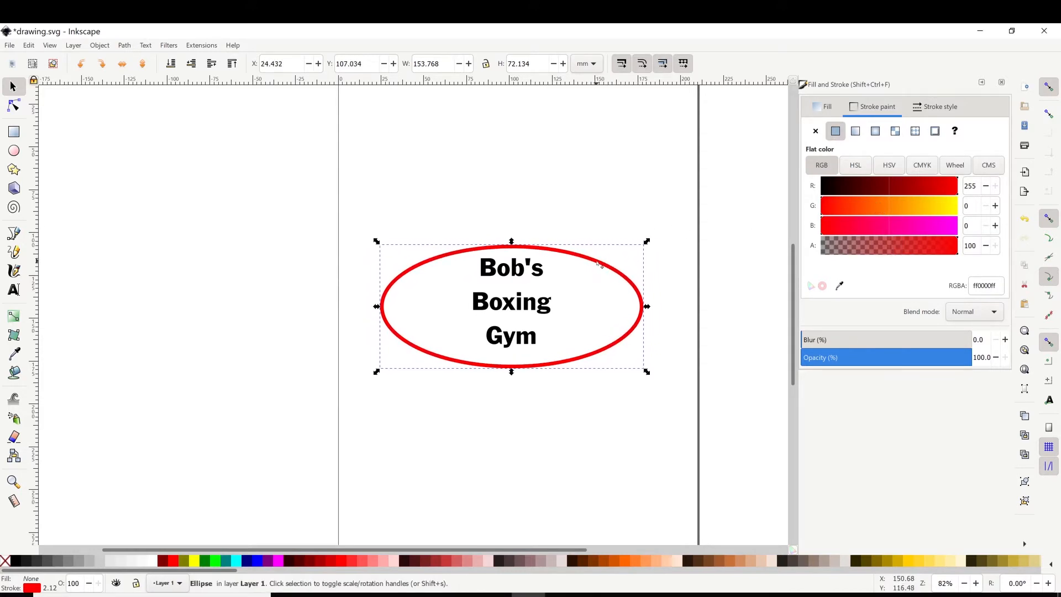
Reduce the ellipse's stroke width to 1.117 mm and switch the width unit to pt.
left_click(950, 109)
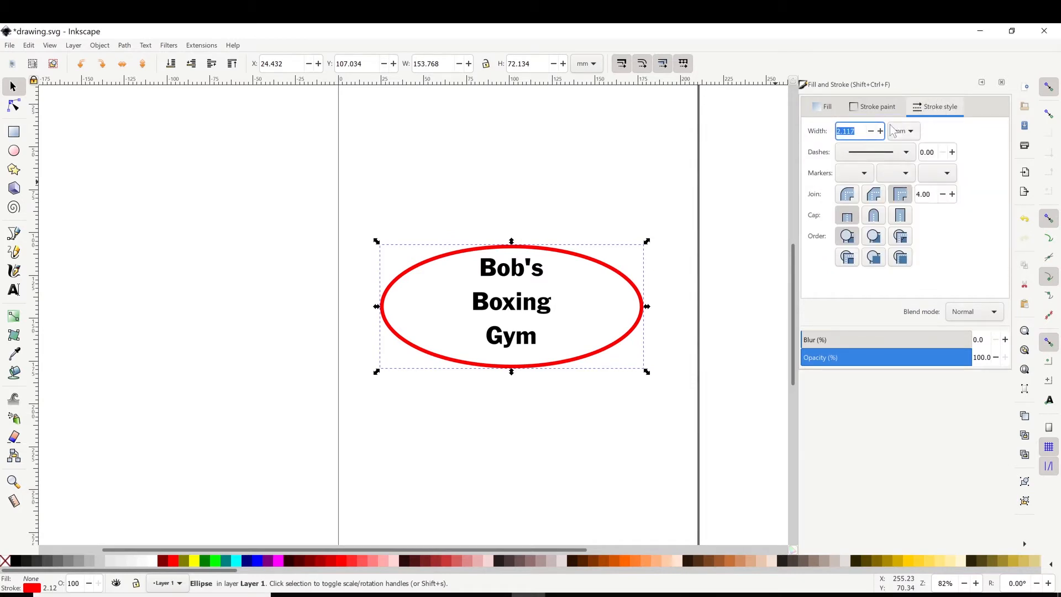
left_click(873, 133)
left_click_drag(872, 132, 872, 132)
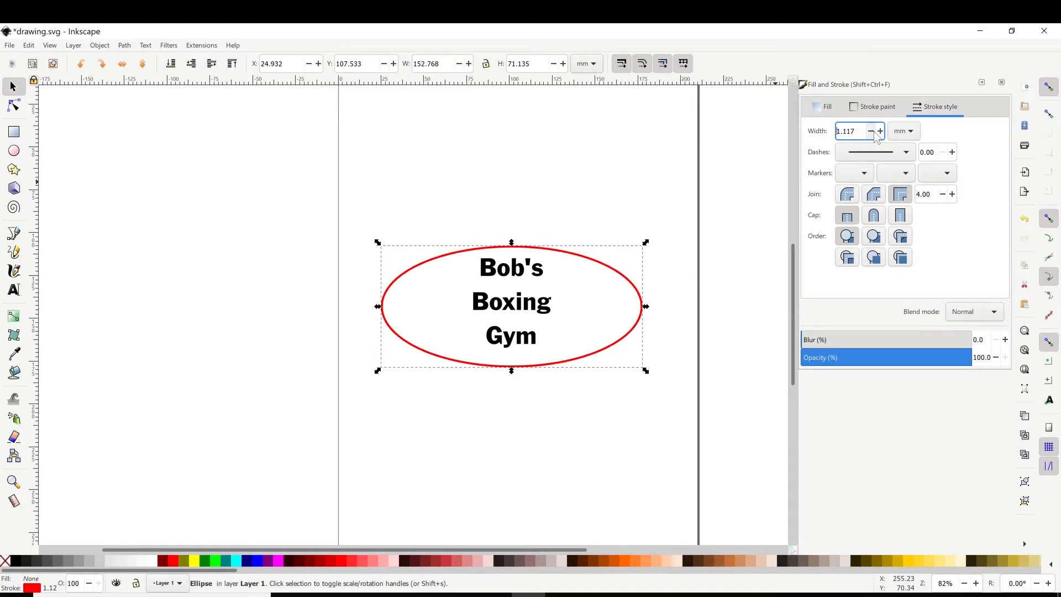
left_click(901, 133)
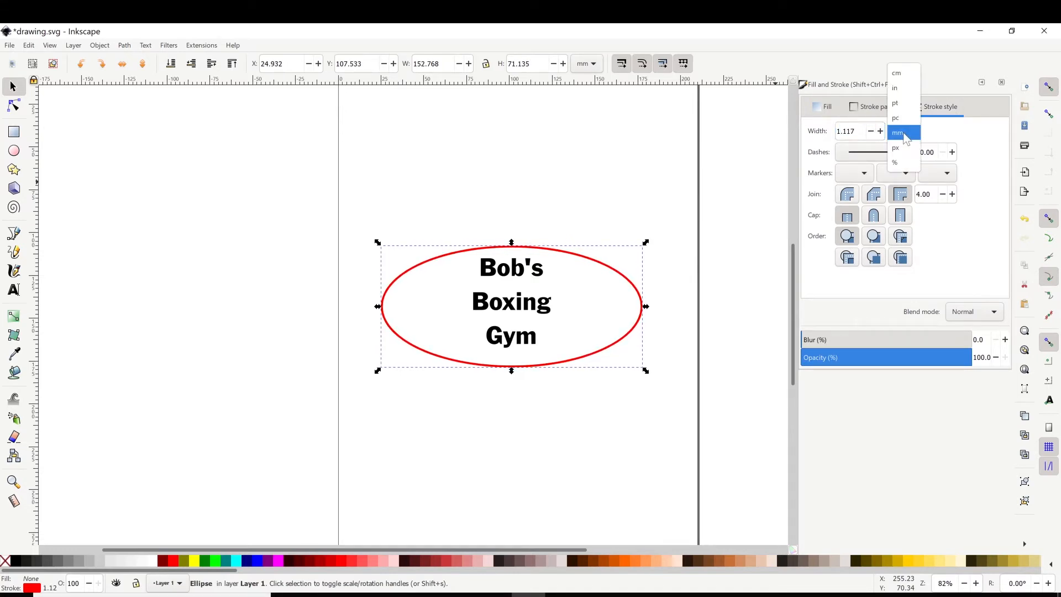
left_click(912, 112)
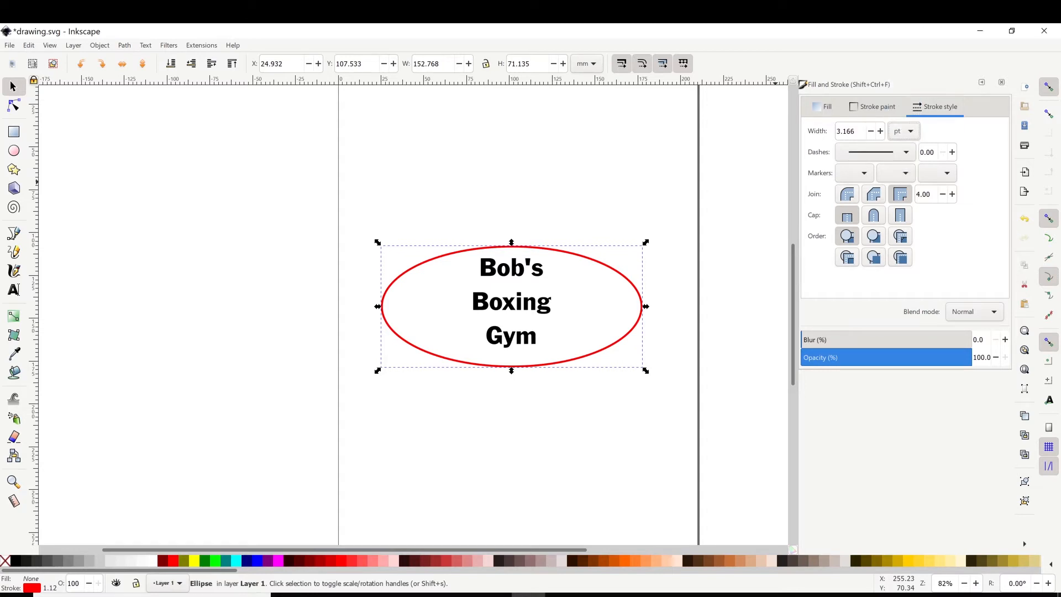
Set the ellipse's stroke width to 4 pt, and increase it to 5 pt.
key("shift+Tab")
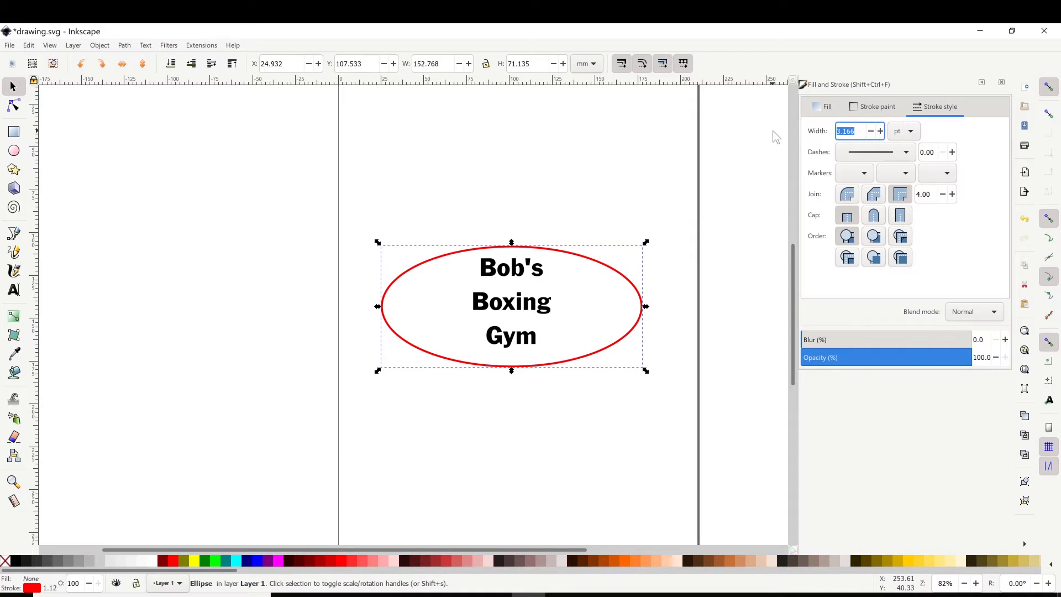
type("4")
key("Return")
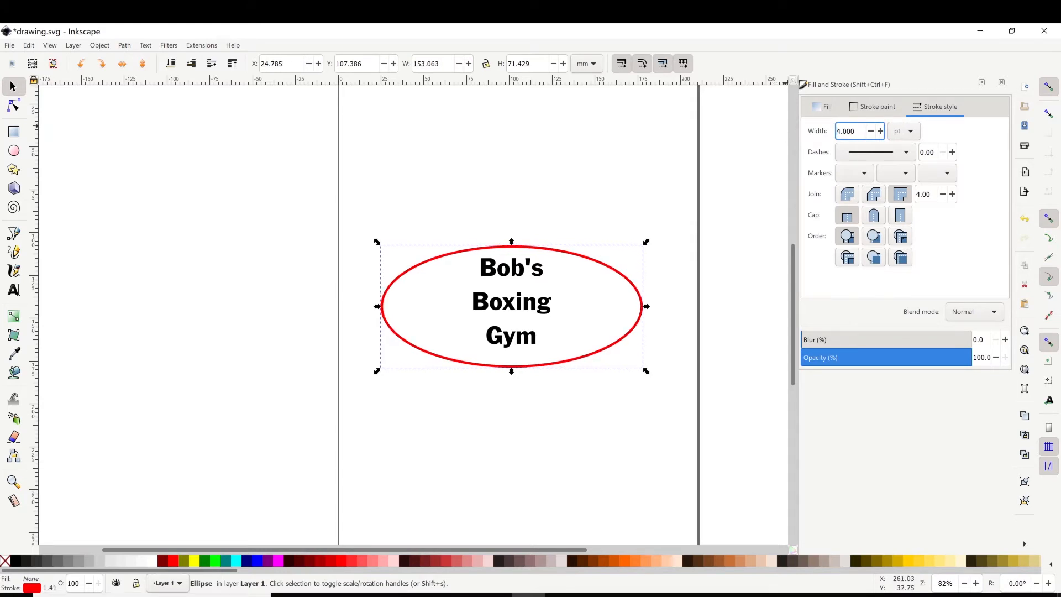
key("ctrl+a")
type("5")
key("Return")
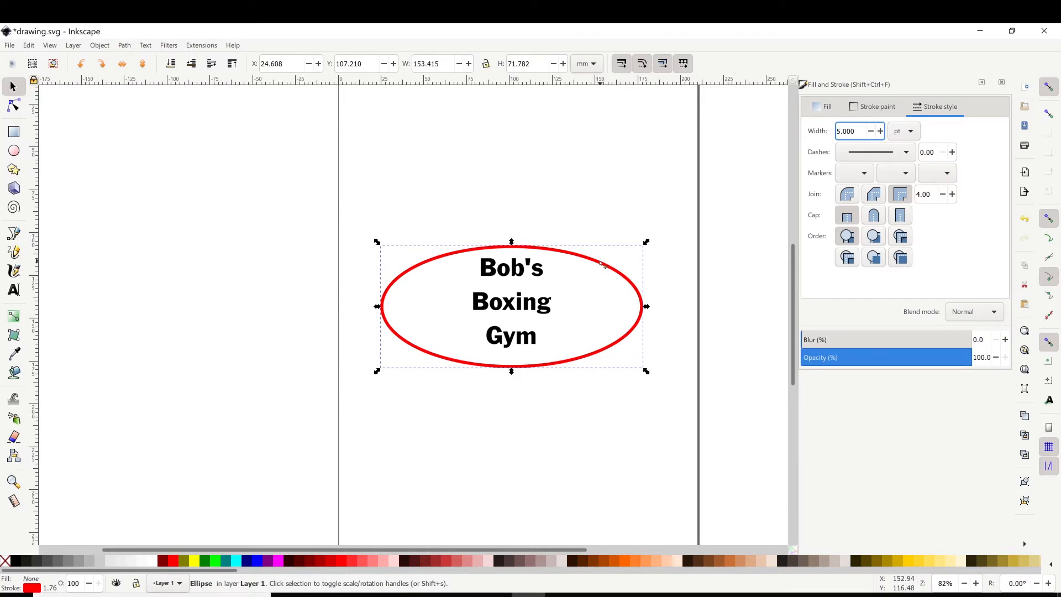
Narrow the ellipse to about 143 mm wide and reposition it so the text sits roughly centred inside.
left_click_drag(596, 265, 596, 251)
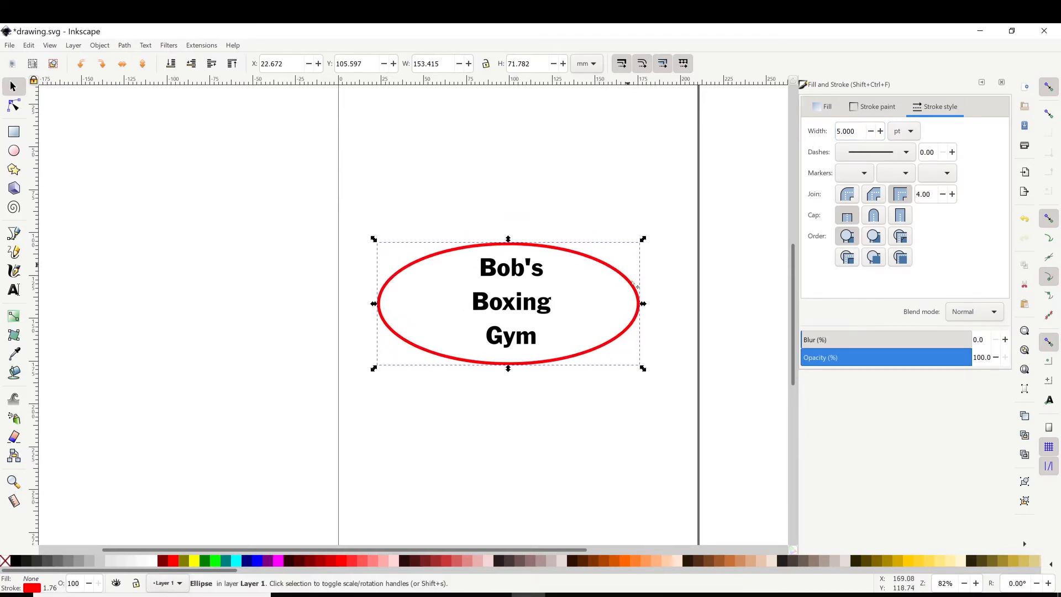
left_click_drag(643, 304, 625, 304)
left_click_drag(578, 260, 593, 258)
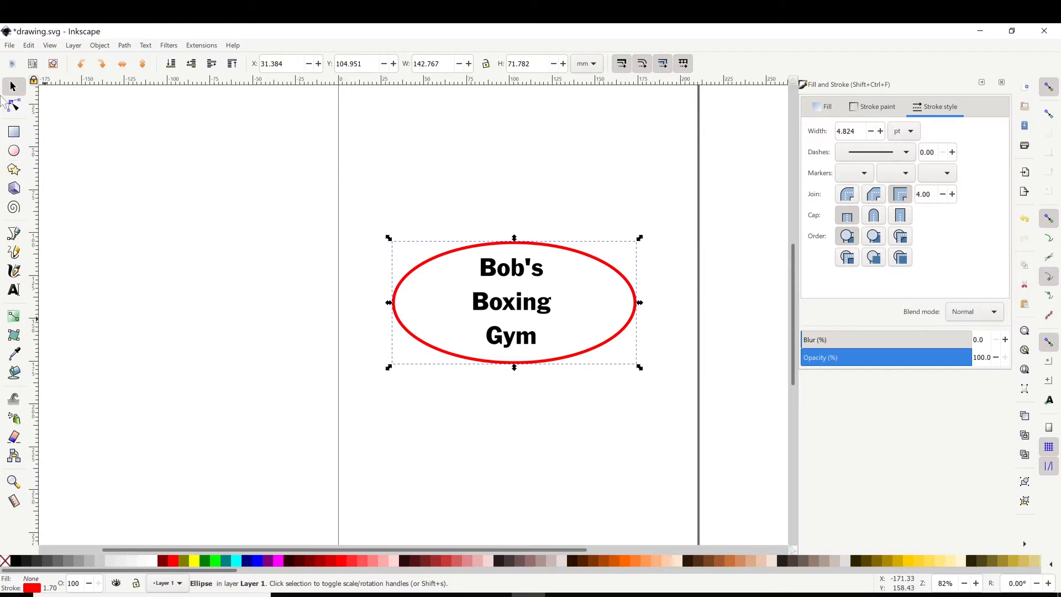
Draw a star about 55 mm wide in the empty area above the ellipse and set its corners to 7.
left_click(15, 170)
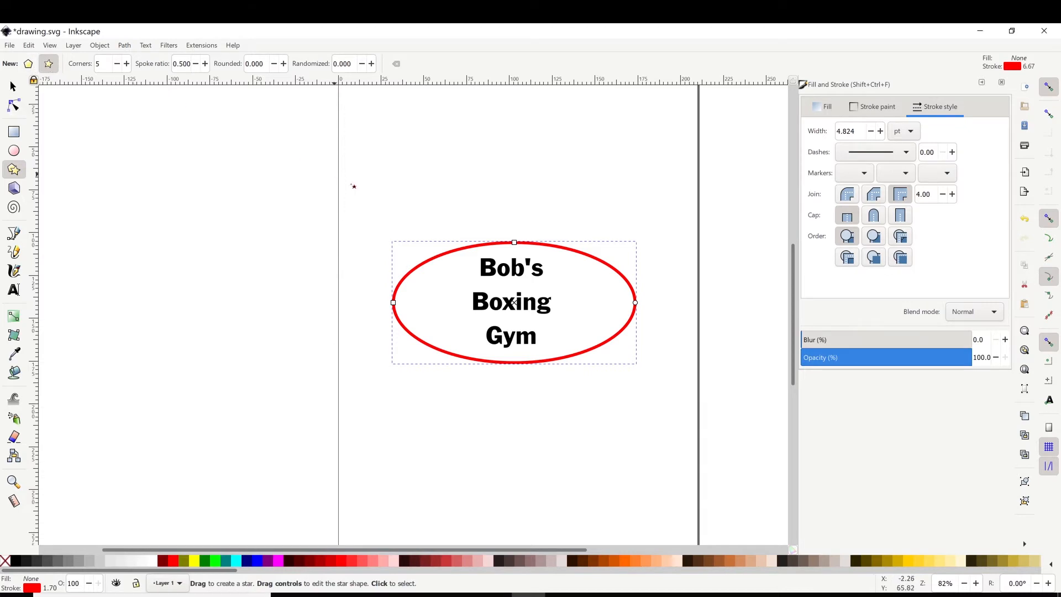
left_click_drag(370, 159, 396, 193)
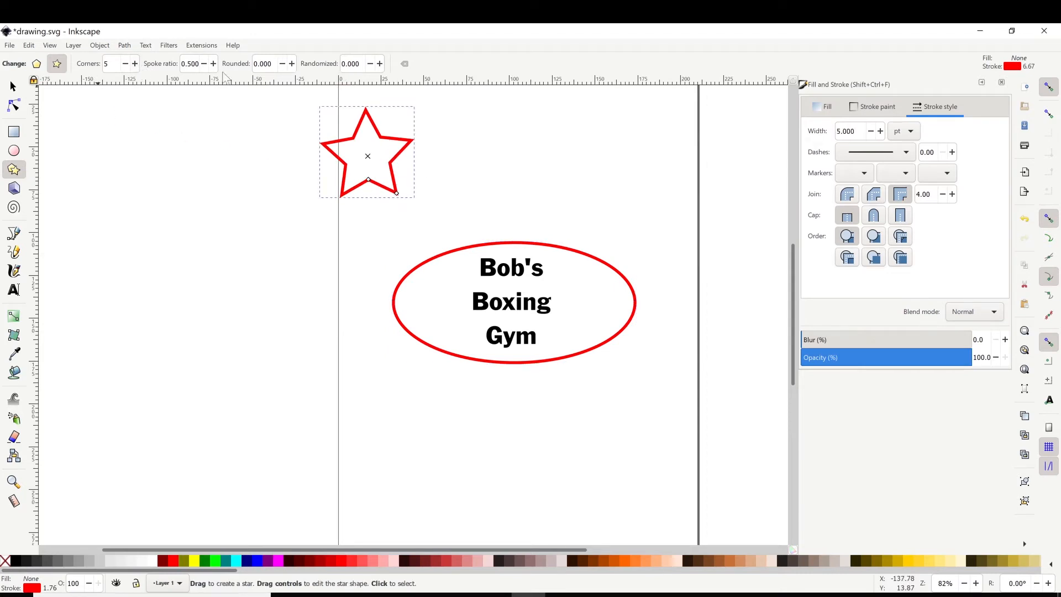
left_click(135, 63)
left_click(135, 64)
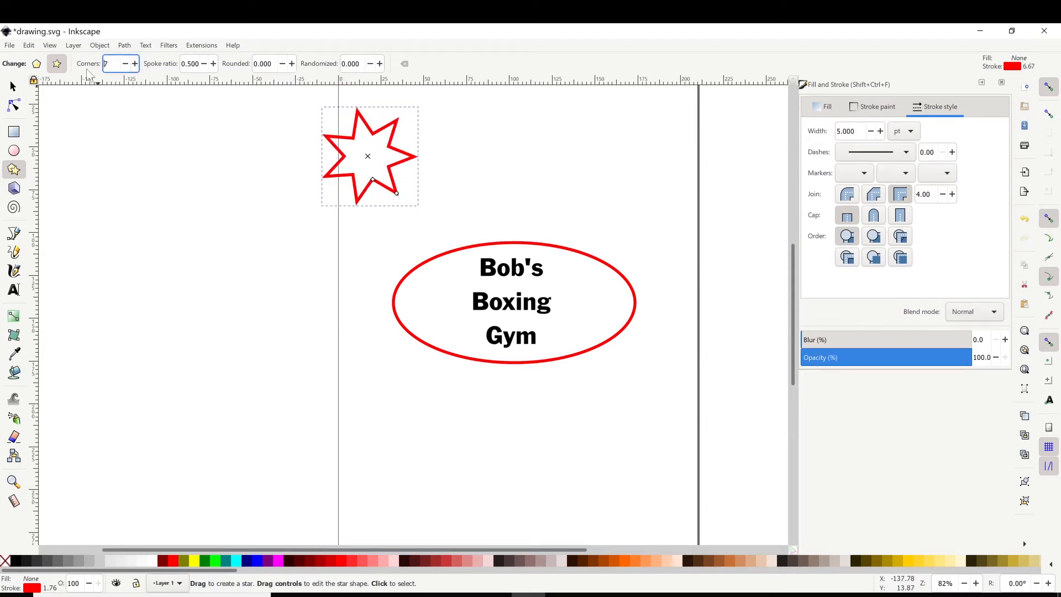
Try a spoke ratio of 0.590 on the large seven-cornered star.
left_click(214, 64)
left_click(213, 64)
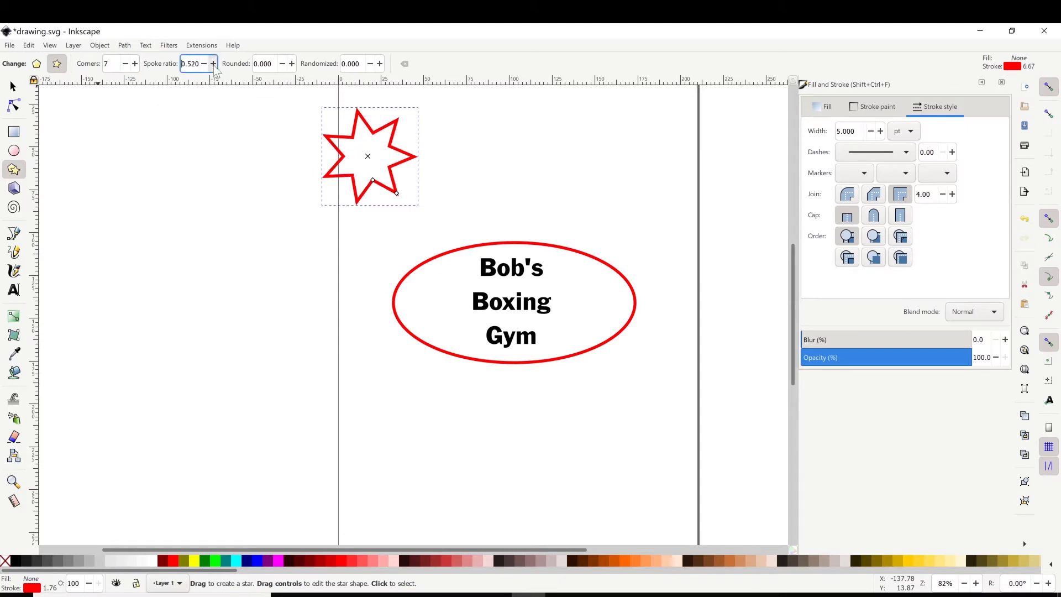
left_click(213, 64)
left_click(213, 63)
left_click(213, 64)
left_click(214, 63)
left_click(213, 63)
left_click(214, 64)
left_click(214, 63)
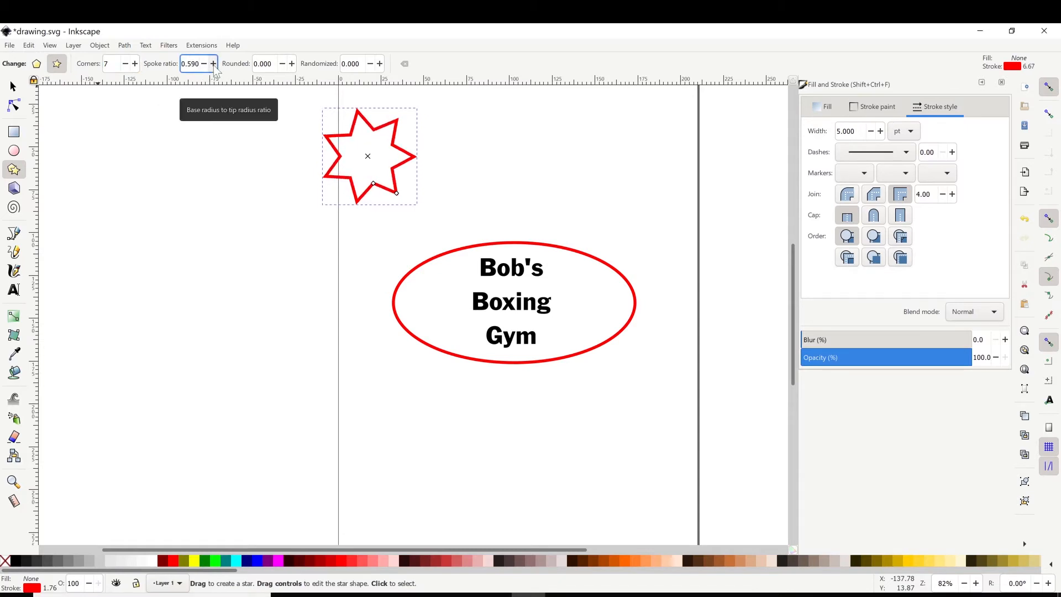
Set the large star's spoke ratio back to 0.500 and its corners back to 5.
left_click(204, 64)
left_click(204, 63)
left_click(204, 64)
left_click(204, 64)
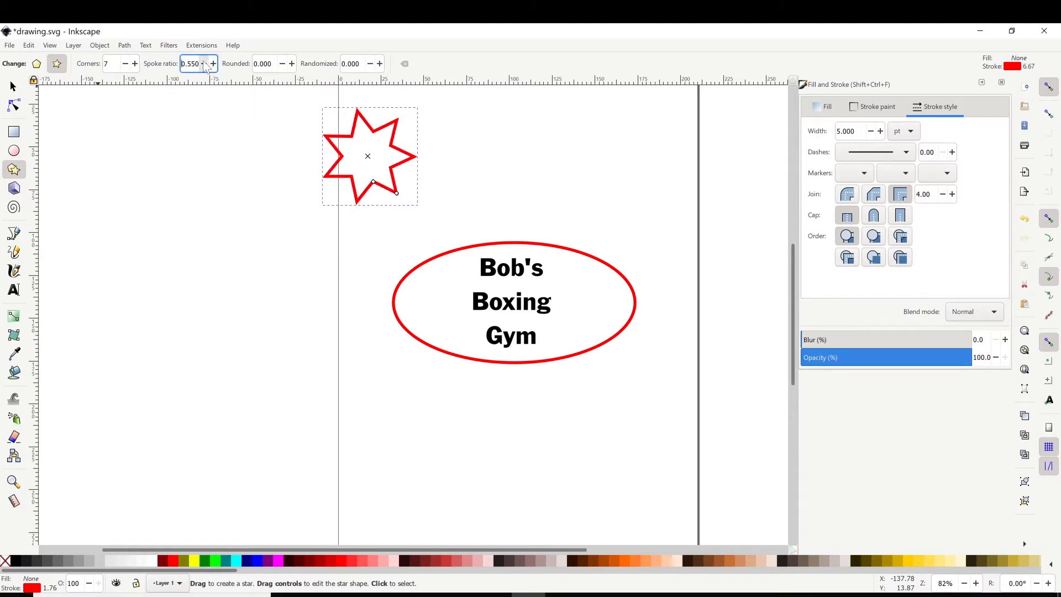
left_click(204, 64)
left_click(204, 64)
left_click(204, 63)
left_click(204, 64)
left_click(204, 64)
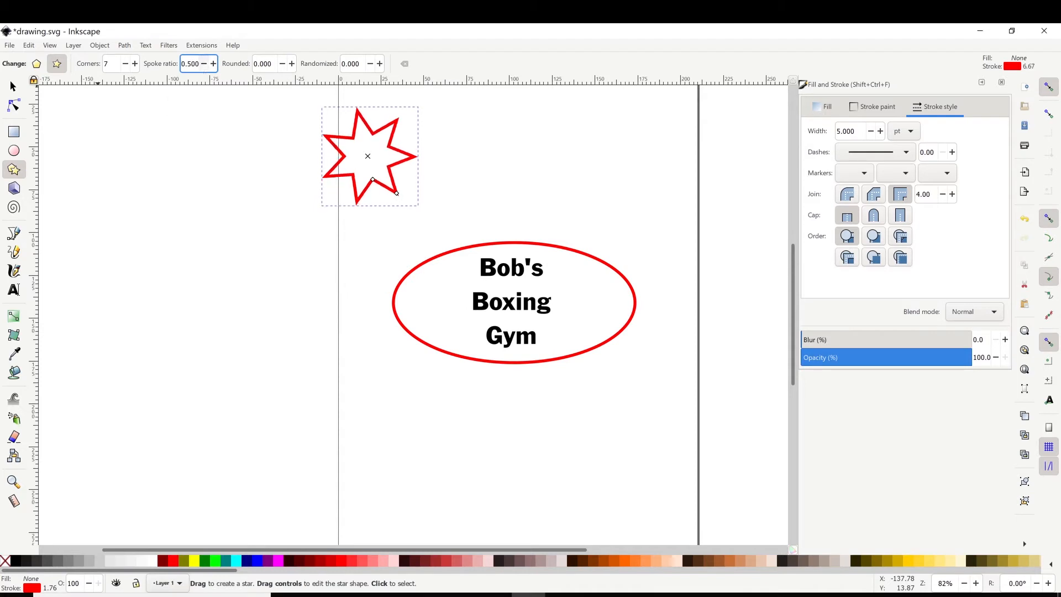
left_click(126, 64)
left_click(126, 63)
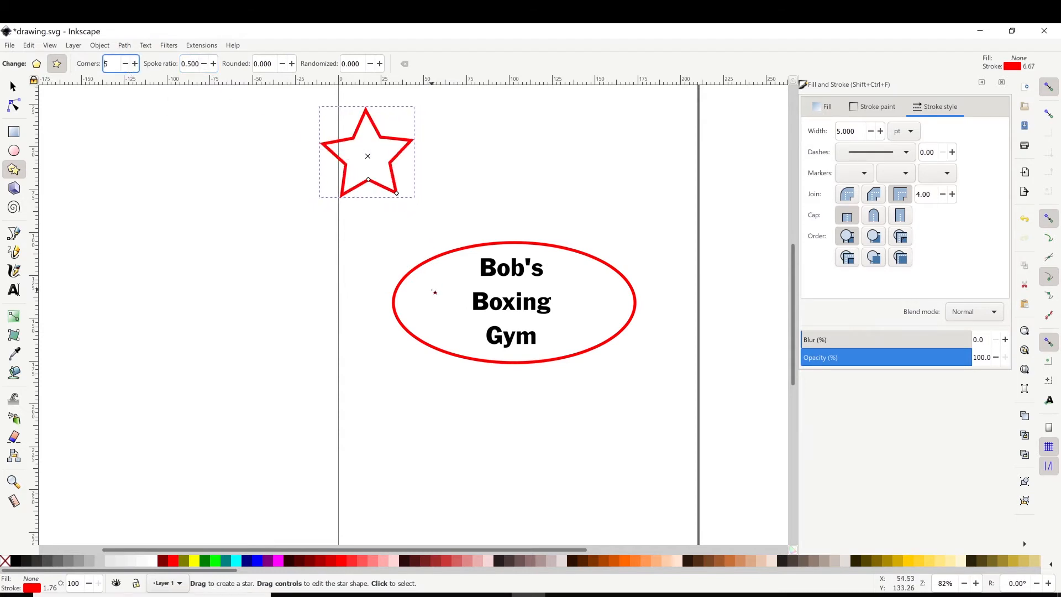
Draw a five-cornered star about 24 mm wide inside the ellipse, left of "Boxing", and delete the large star above the ellipse.
left_click_drag(437, 292, 452, 310)
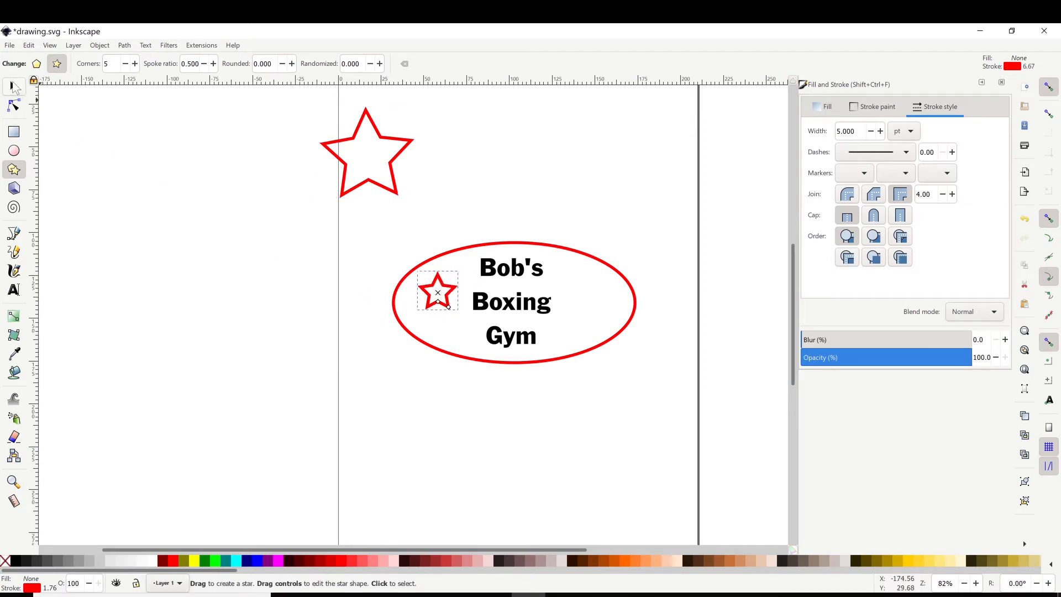
left_click(14, 87)
left_click_drag(443, 286, 454, 297)
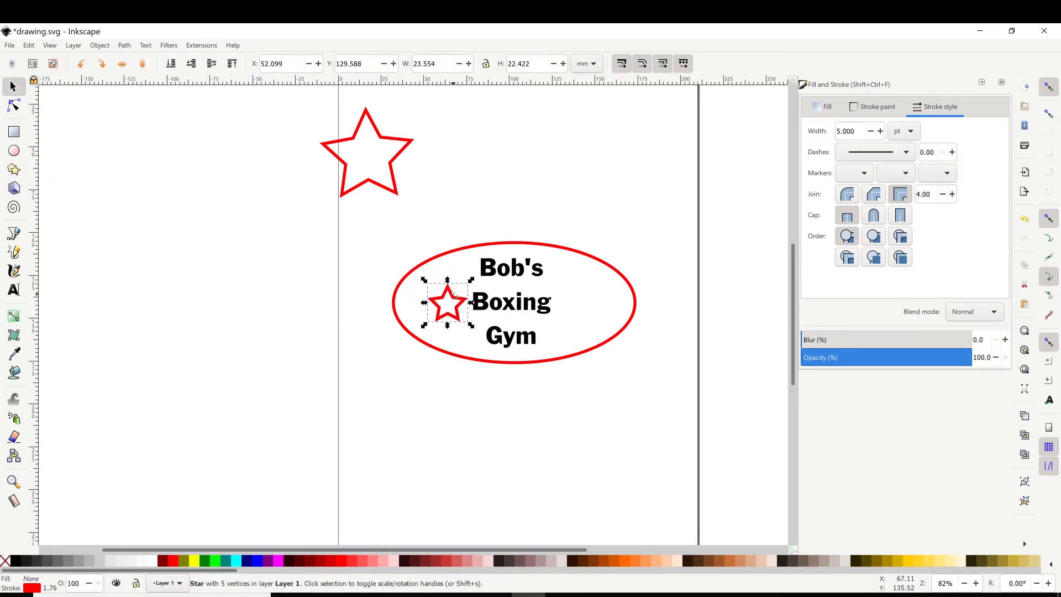
left_click(401, 151)
key("Delete")
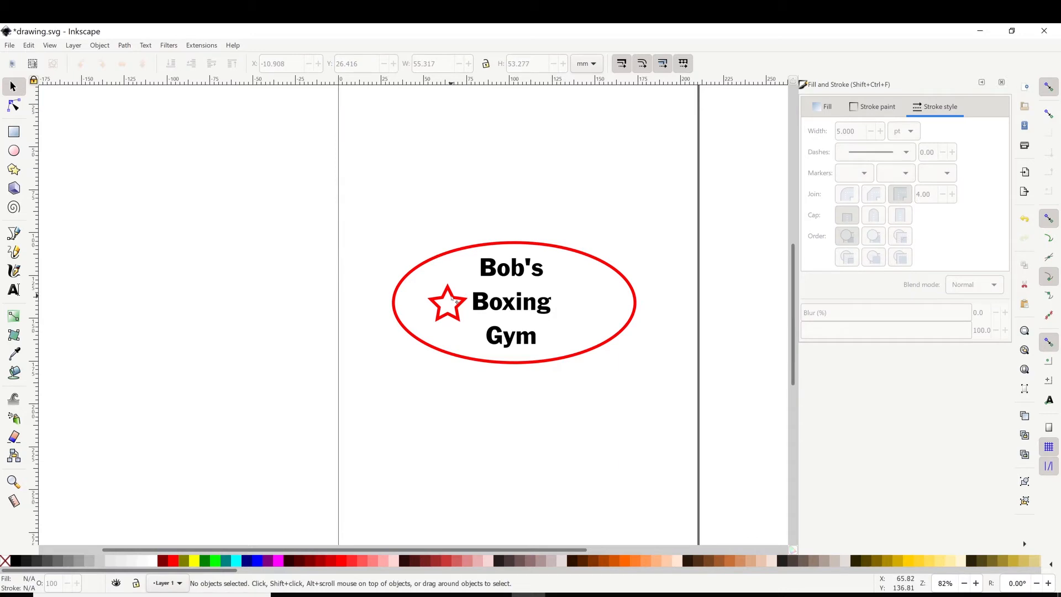
Give the small star a flat red fill (R 255, G 0, B 0) and set its stroke to no paint.
left_click(454, 300)
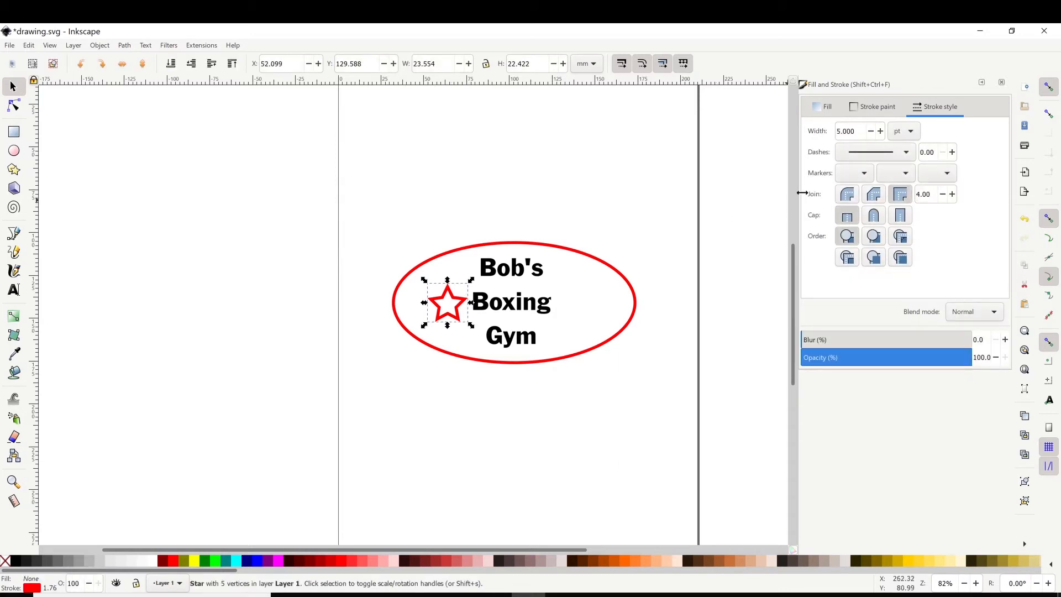
left_click(822, 110)
left_click(840, 133)
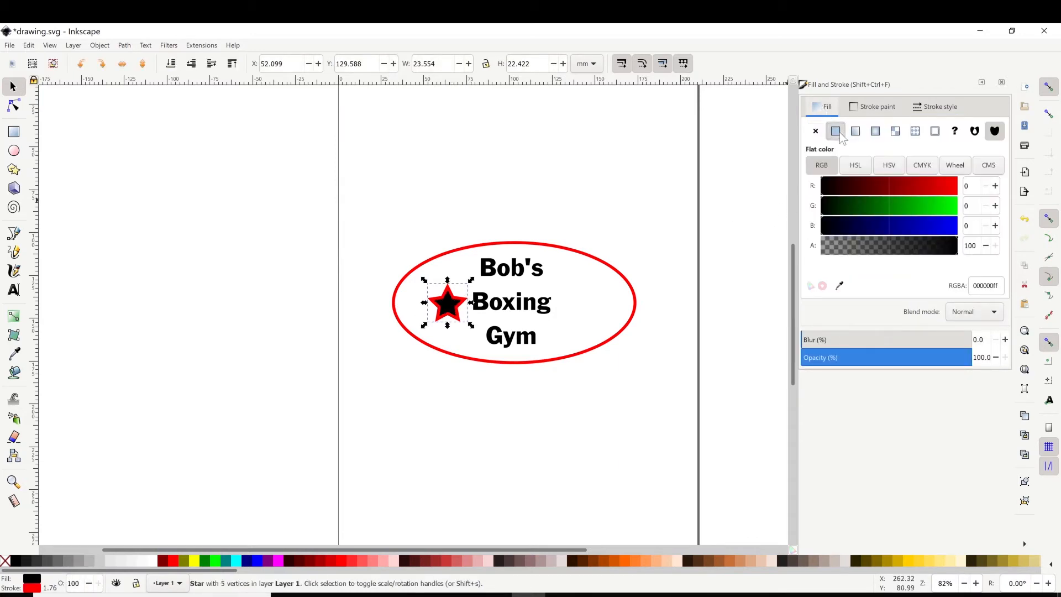
left_click_drag(883, 187, 967, 191)
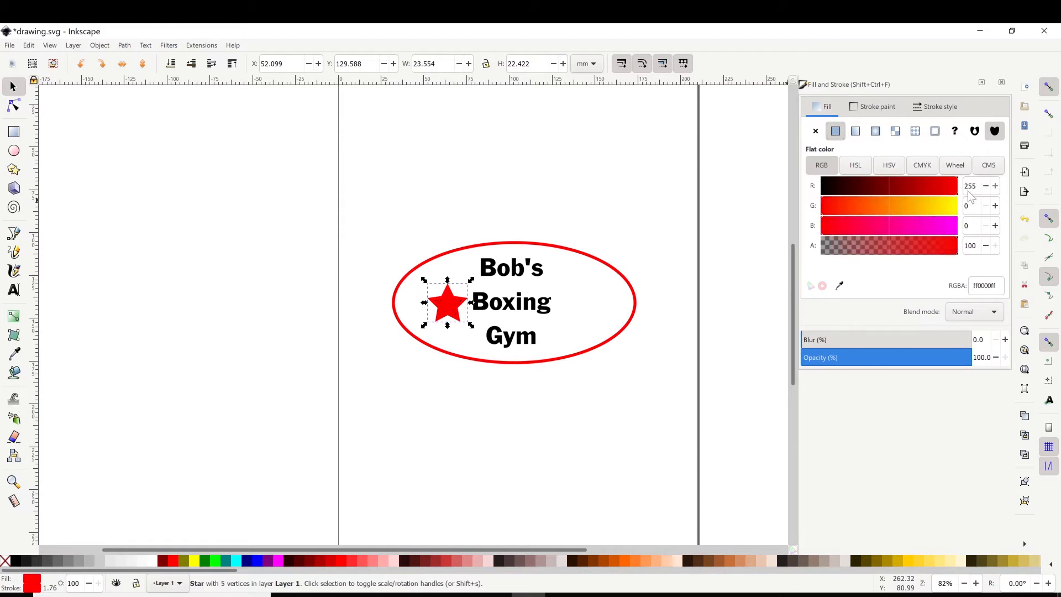
left_click(876, 107)
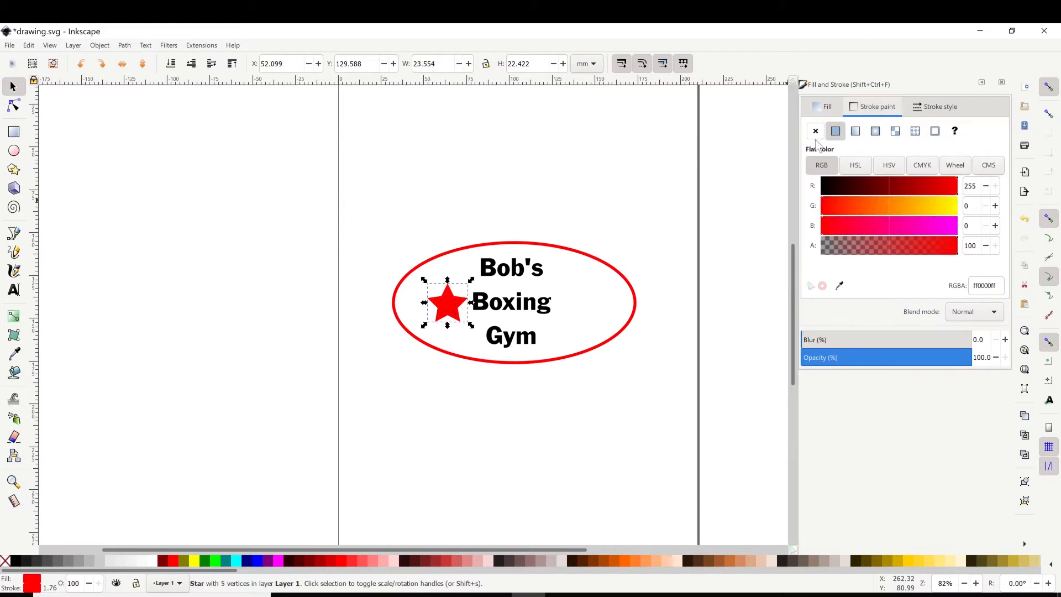
left_click(815, 132)
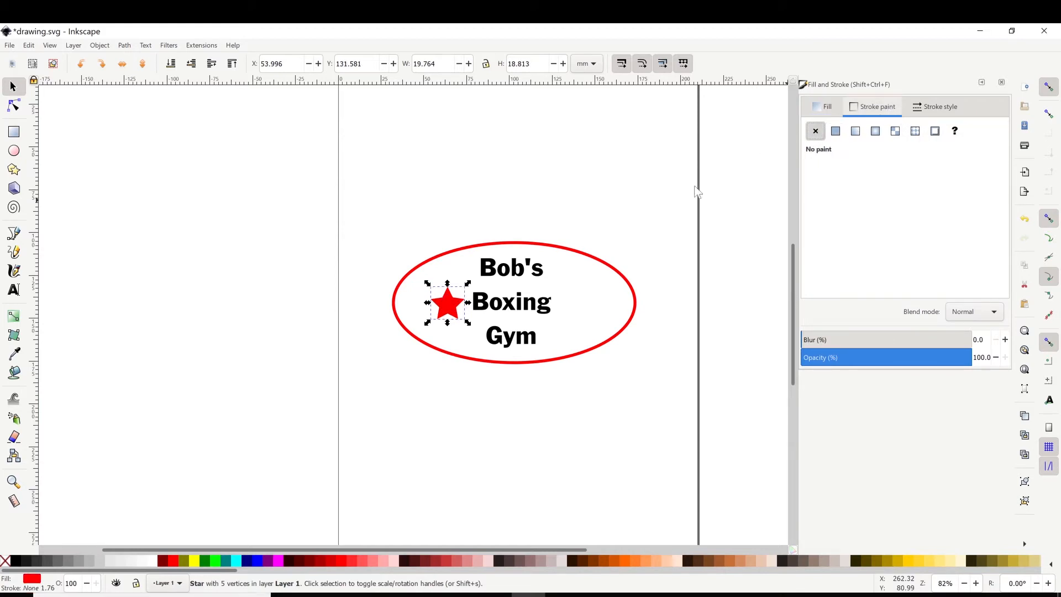
Move the star slightly closer to "Boxing" and place a duplicate of it just right of the word.
left_click_drag(457, 308, 461, 307)
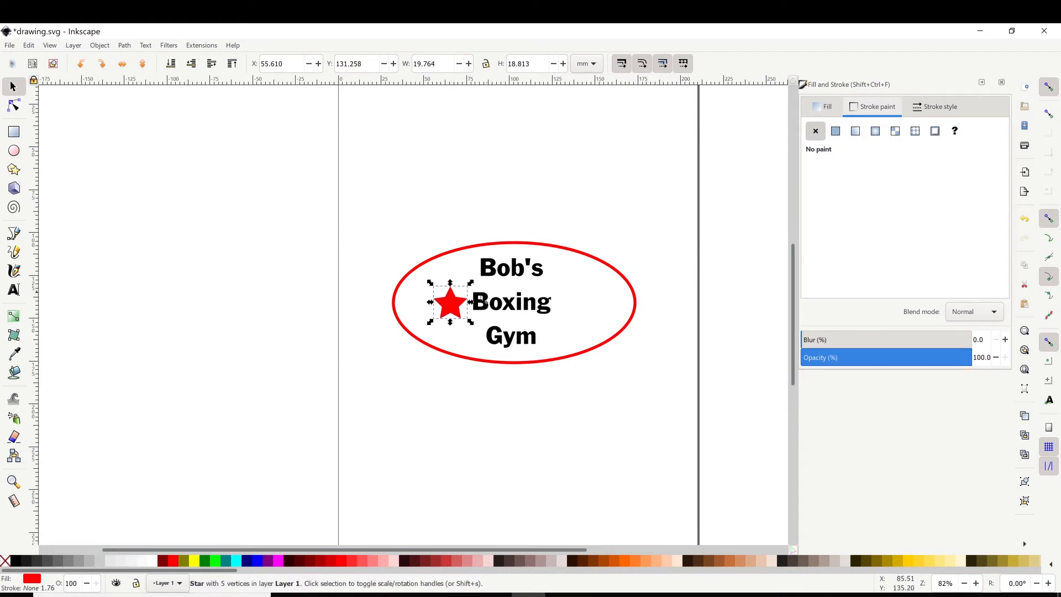
right_click(456, 309)
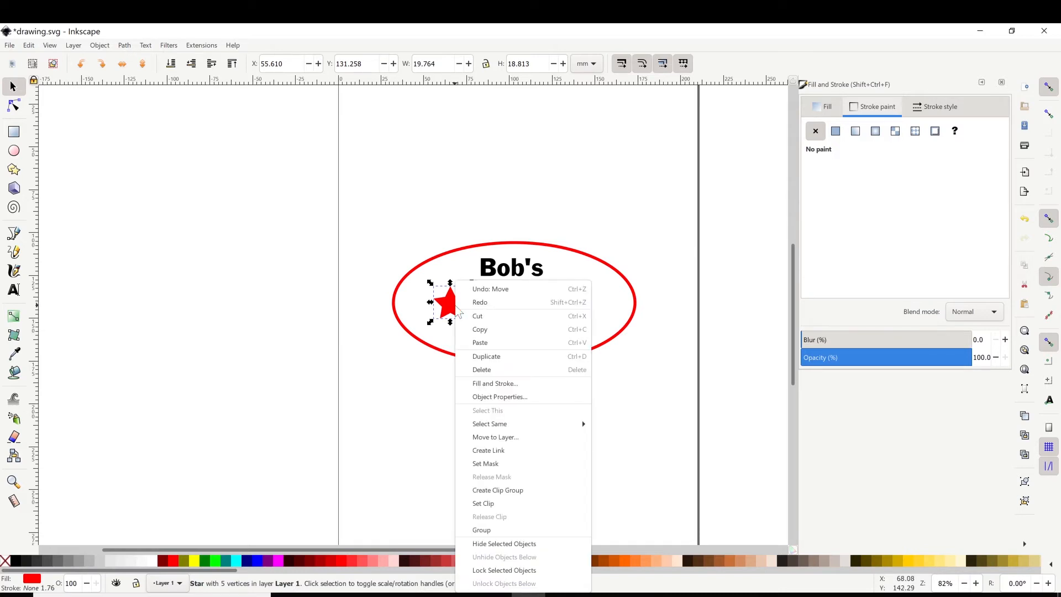
left_click(499, 360)
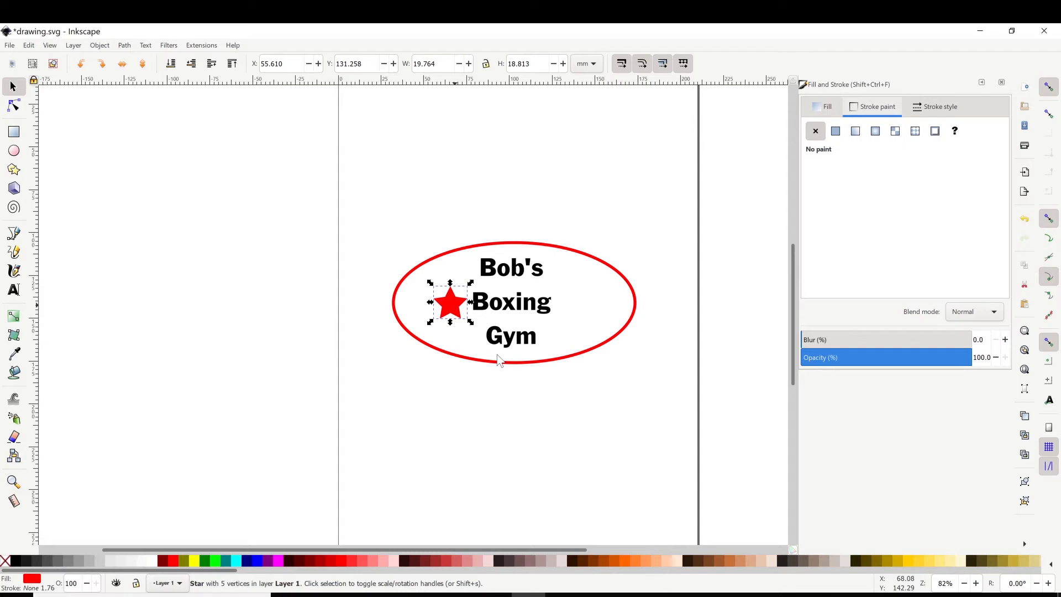
left_click_drag(463, 306, 575, 307)
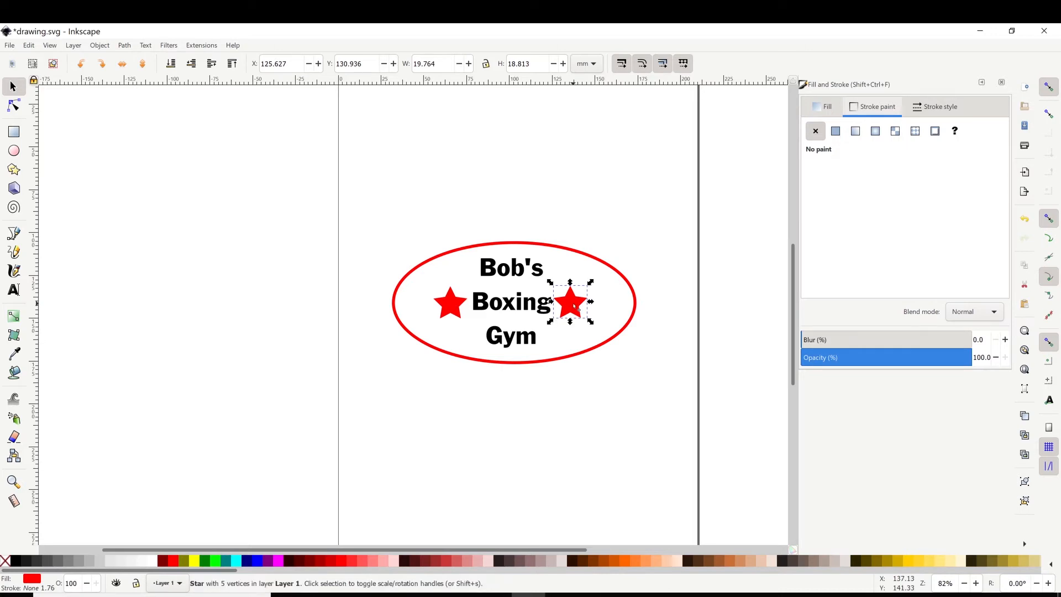
Duplicate the star left of "Boxing" and place the copy beside it, toward the ellipse's left edge.
left_click(448, 306)
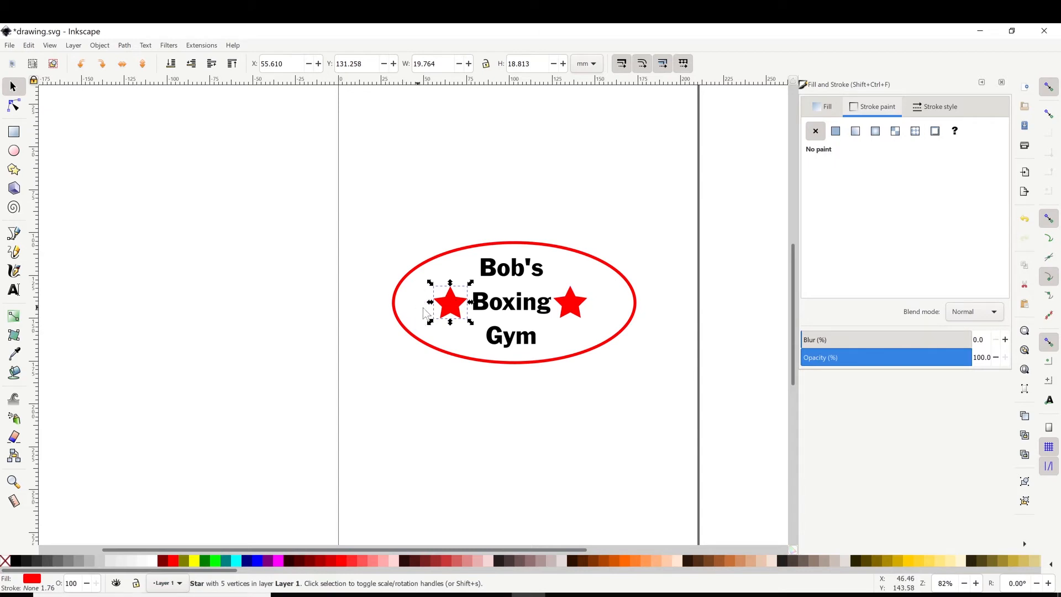
right_click(451, 308)
left_click(488, 357)
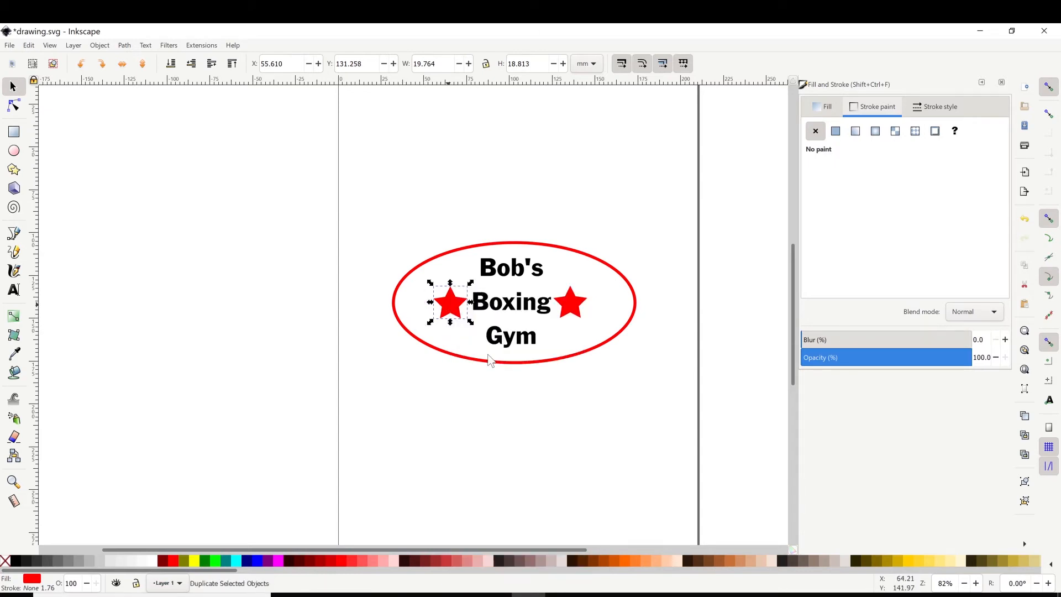
left_click_drag(454, 310, 421, 312)
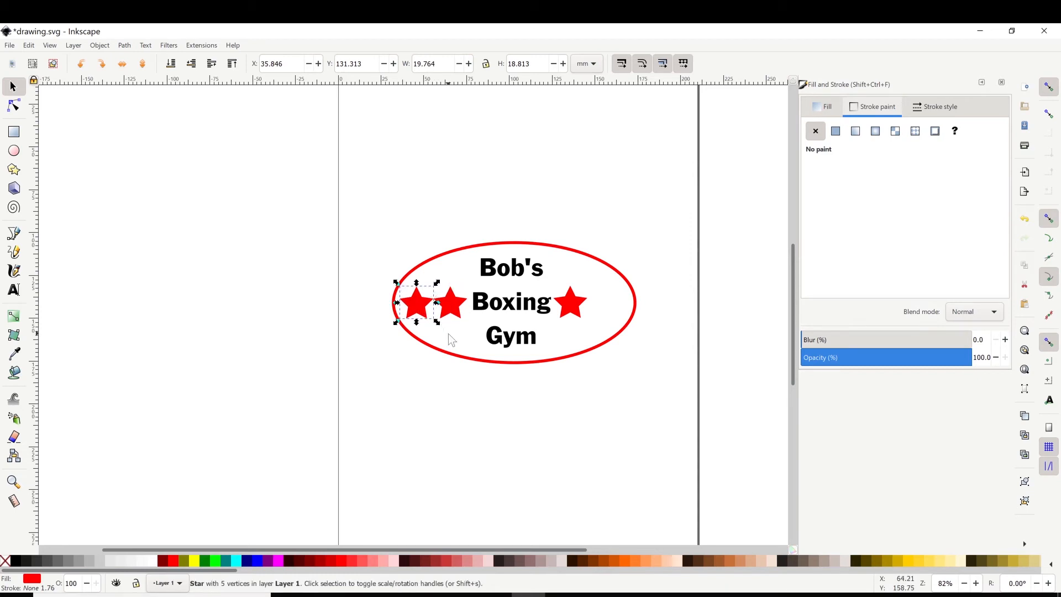
Shrink the outer left star to about 13.6 mm wide and 13 mm high, and nudge it level with the larger star.
key("ctrl")
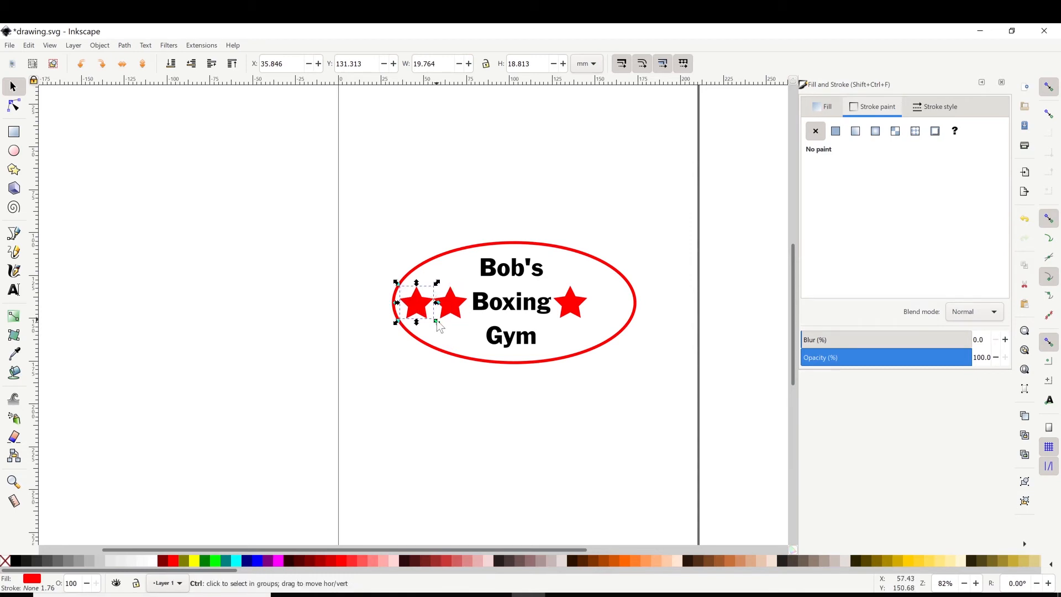
left_click_drag(436, 321, 412, 307)
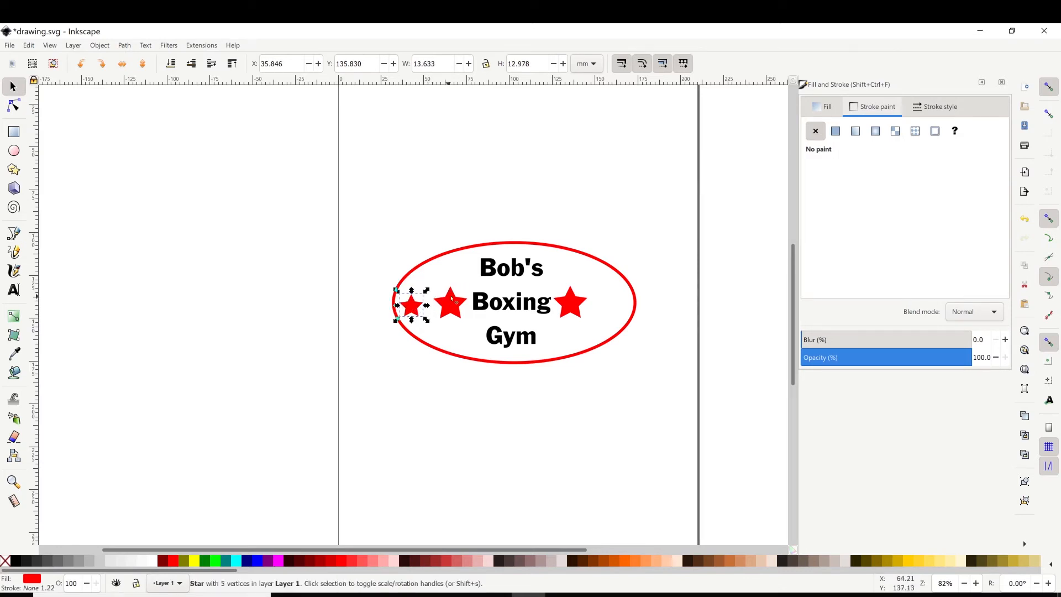
key("Up")
key("Up")
key("Up")
key("Right")
key("Right")
key("Right")
key("Right")
key("Right")
key("Right")
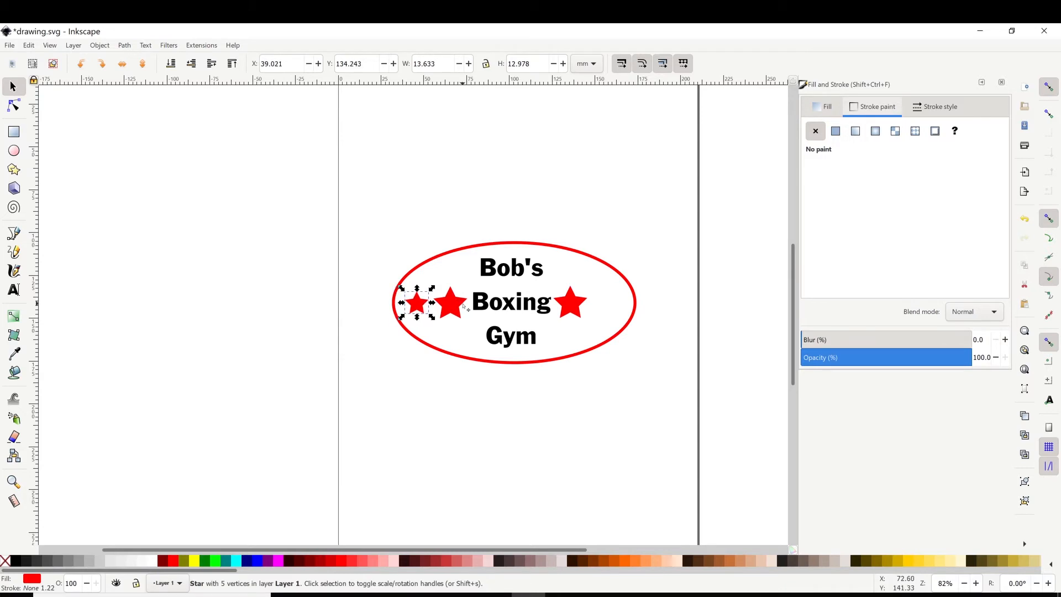
Duplicate the smaller star and place the copy right of the larger star on the ellipse's right side, at the same height.
right_click(416, 305)
left_click(452, 357)
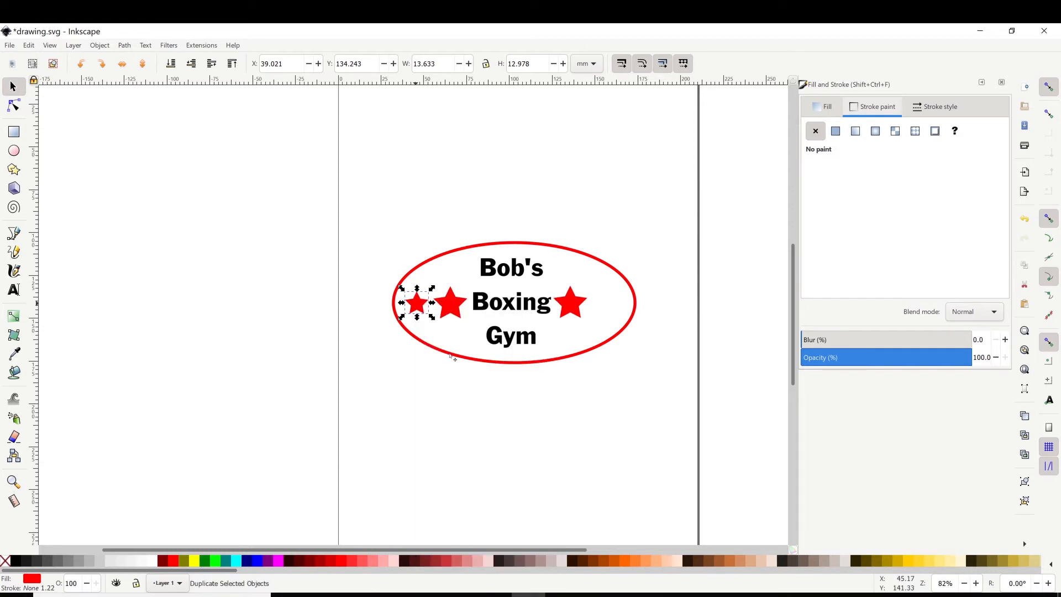
left_click_drag(427, 307, 608, 315)
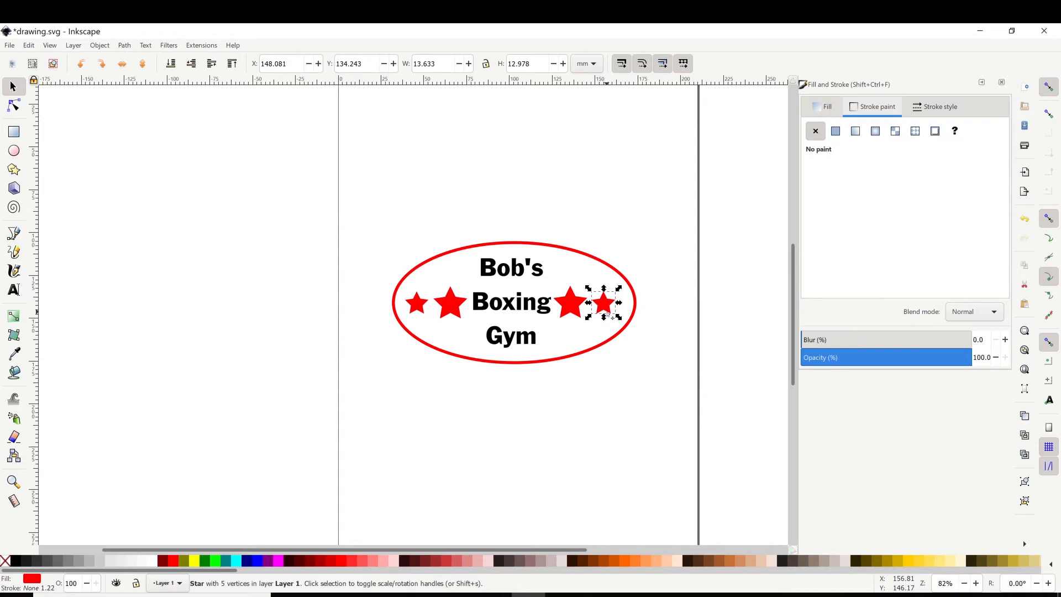
Select the ellipse, text and four stars, and centre them all vertically on a common horizontal axis.
left_click(649, 387)
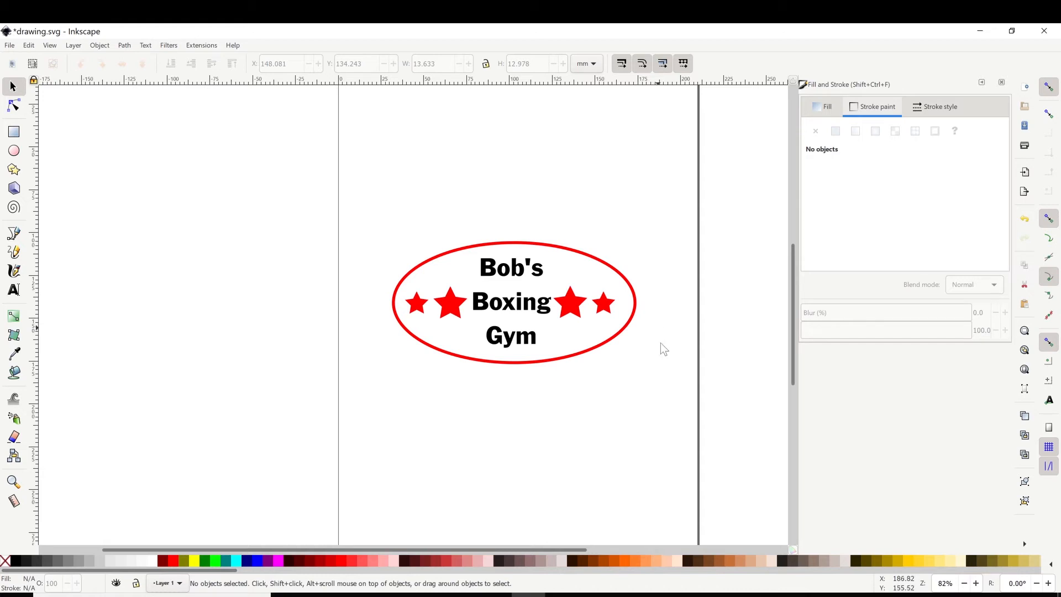
mouse_move(665, 417)
left_mouse_down()
mouse_move(513, 256)
mouse_move(406, 173)
mouse_move(350, 194)
left_mouse_up()
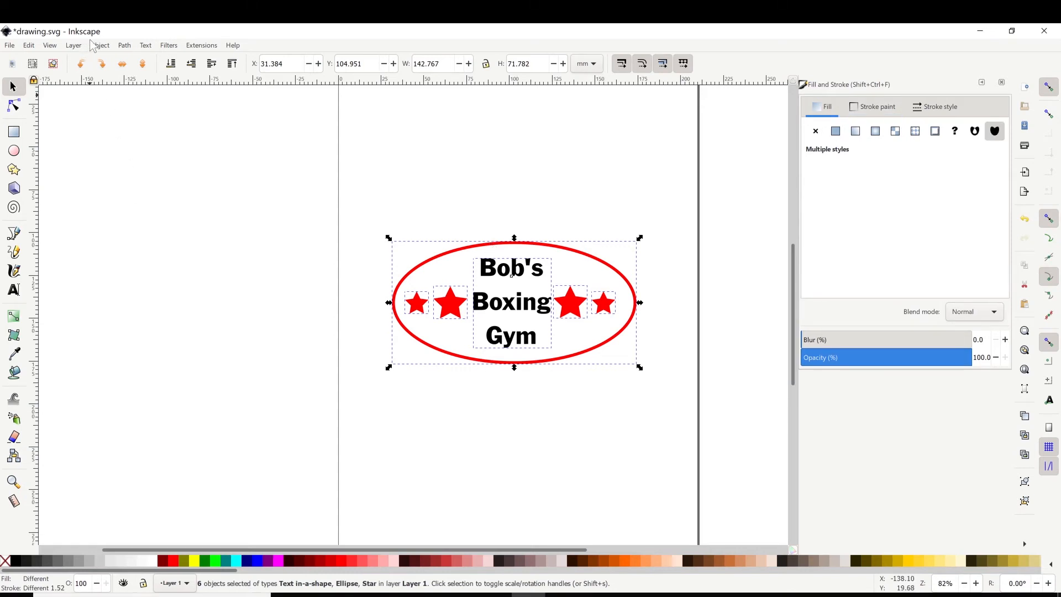
left_click(100, 46)
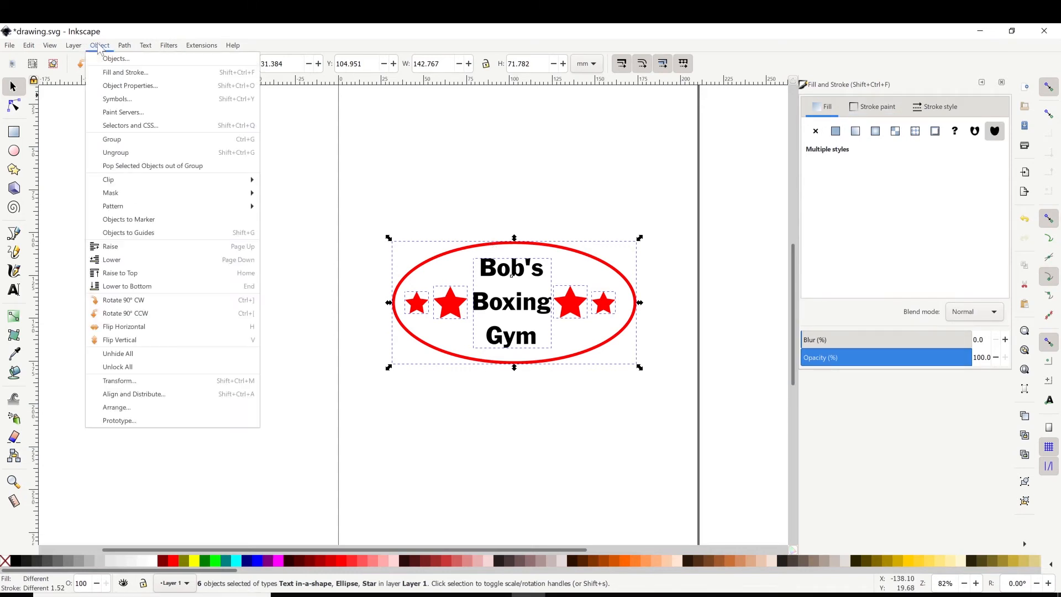
left_click(130, 393)
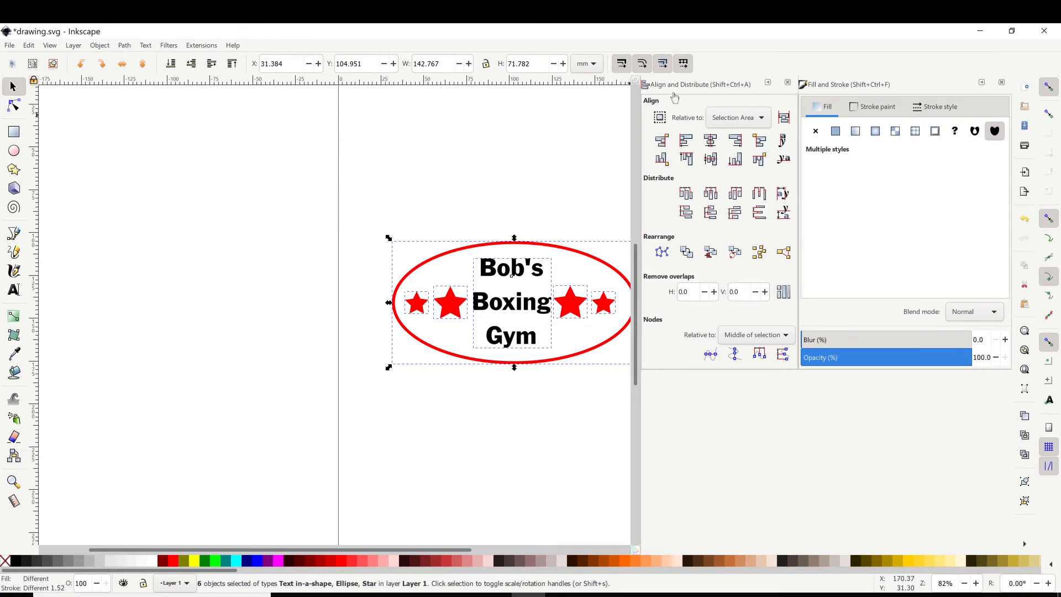
left_click_drag(394, 551, 477, 538)
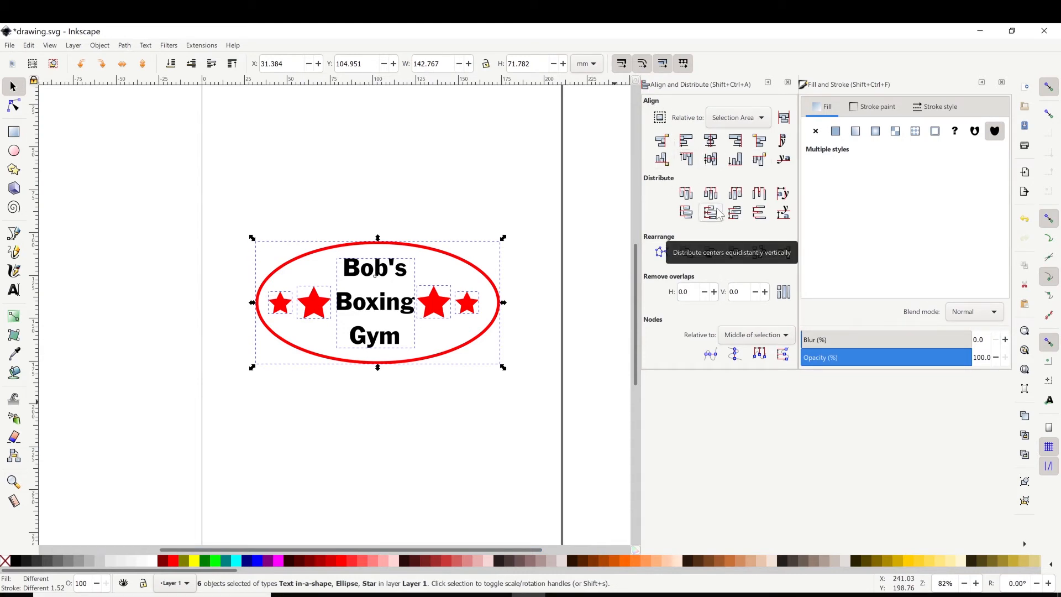
left_click(709, 159)
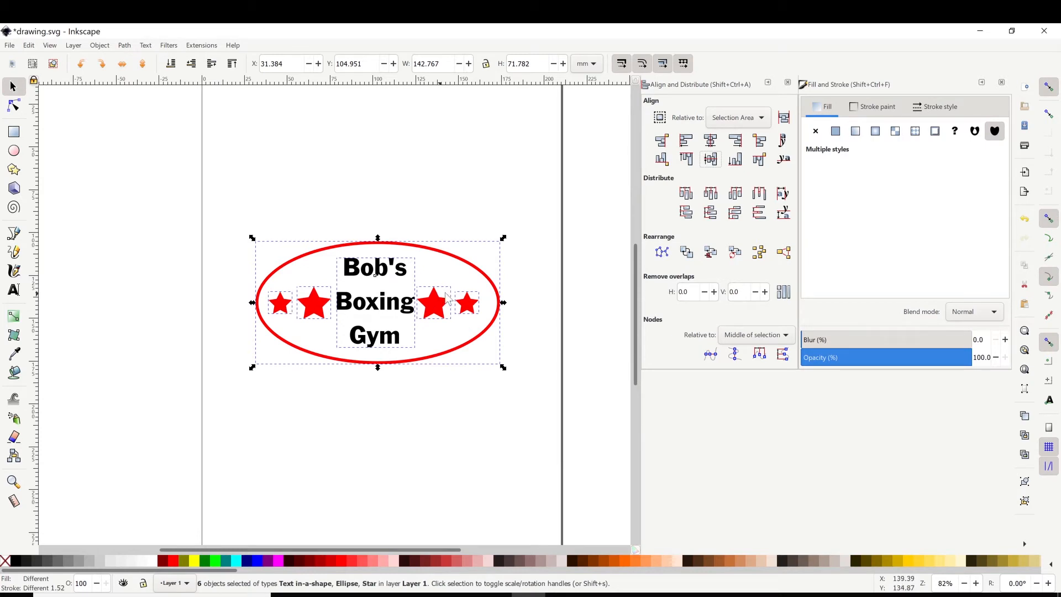
Exclude the ellipse from the selection and distribute the text and four stars with equal horizontal gaps.
left_click(452, 260, "shift")
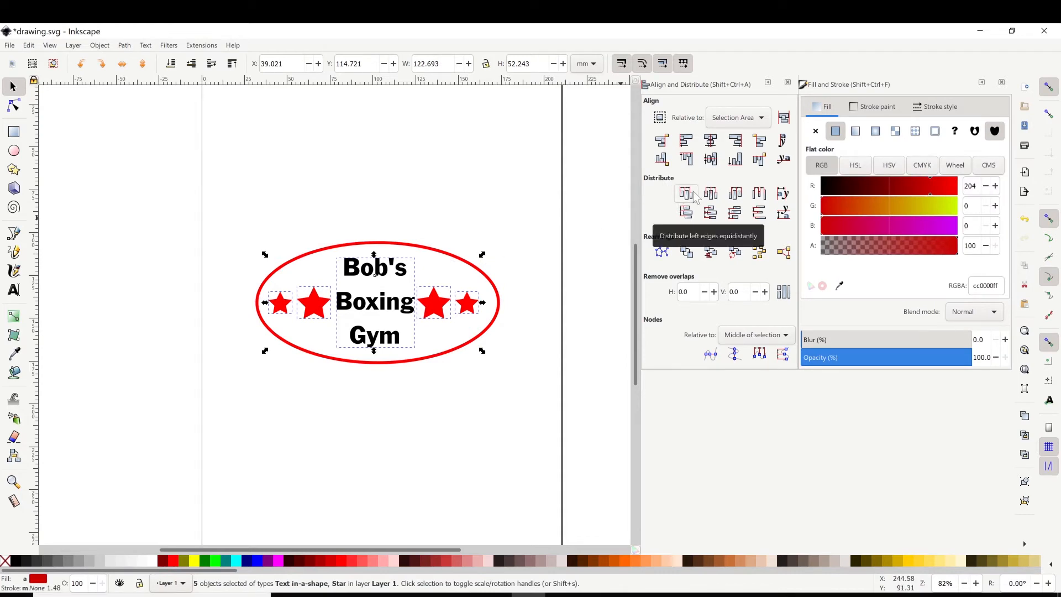
left_click(758, 199)
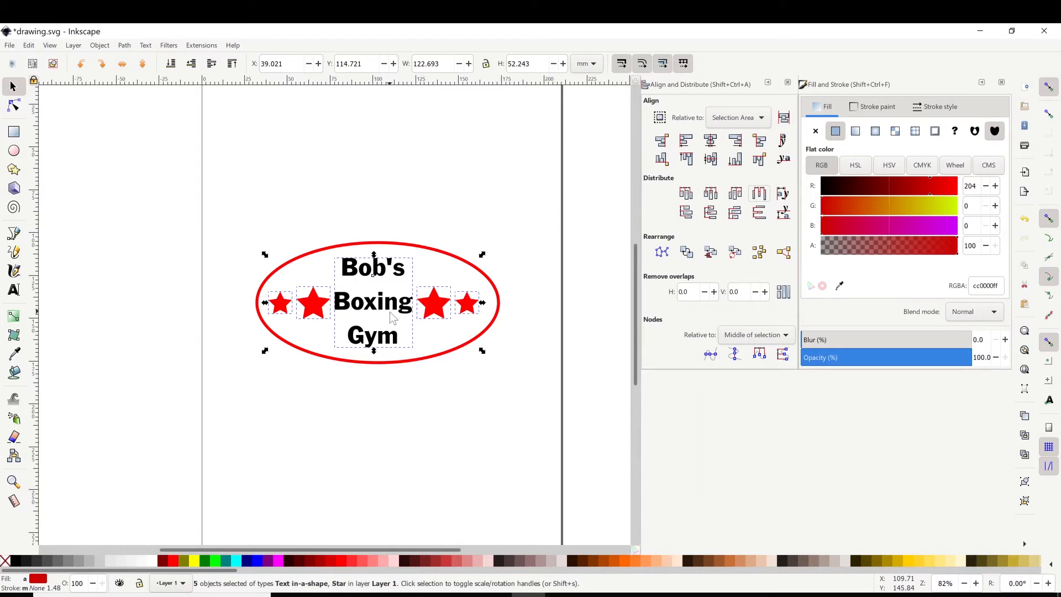
Try to centre the ellipse, text and individual stars together on one vertical axis, and undo that alignment.
left_click(452, 256, "shift")
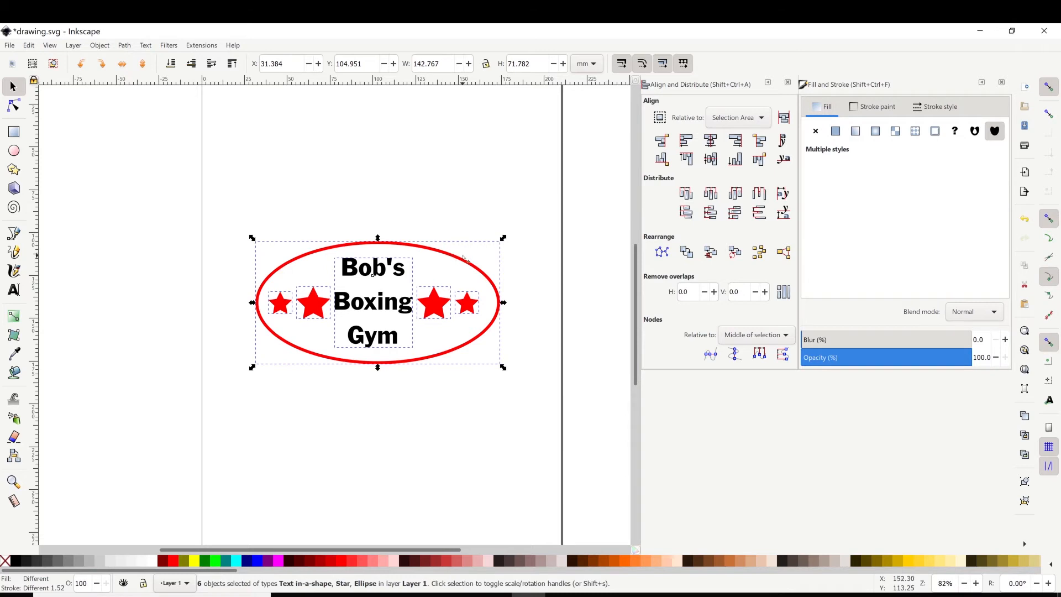
left_click(717, 143)
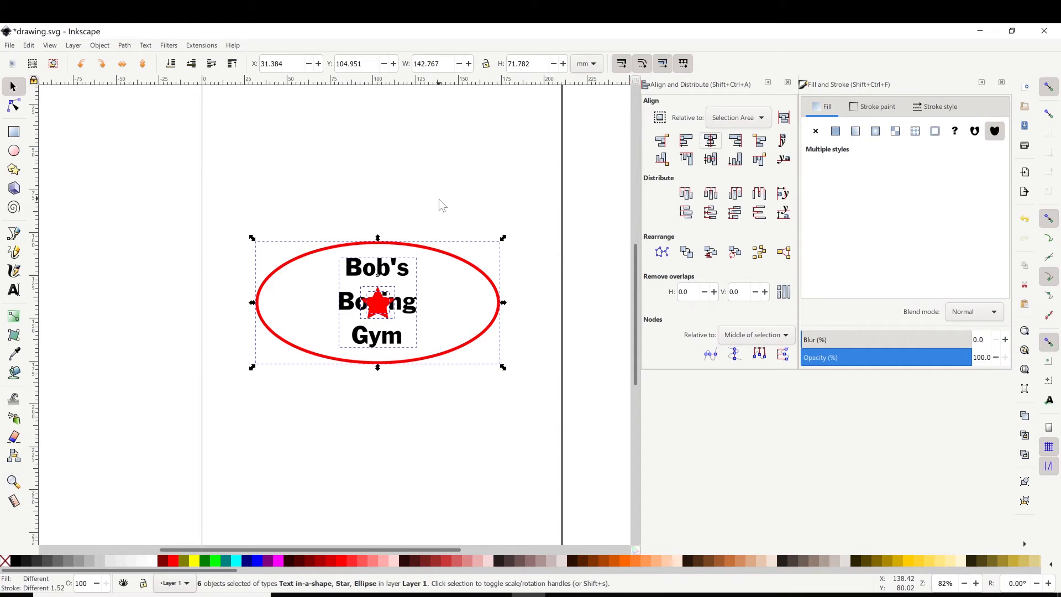
key("ctrl+z")
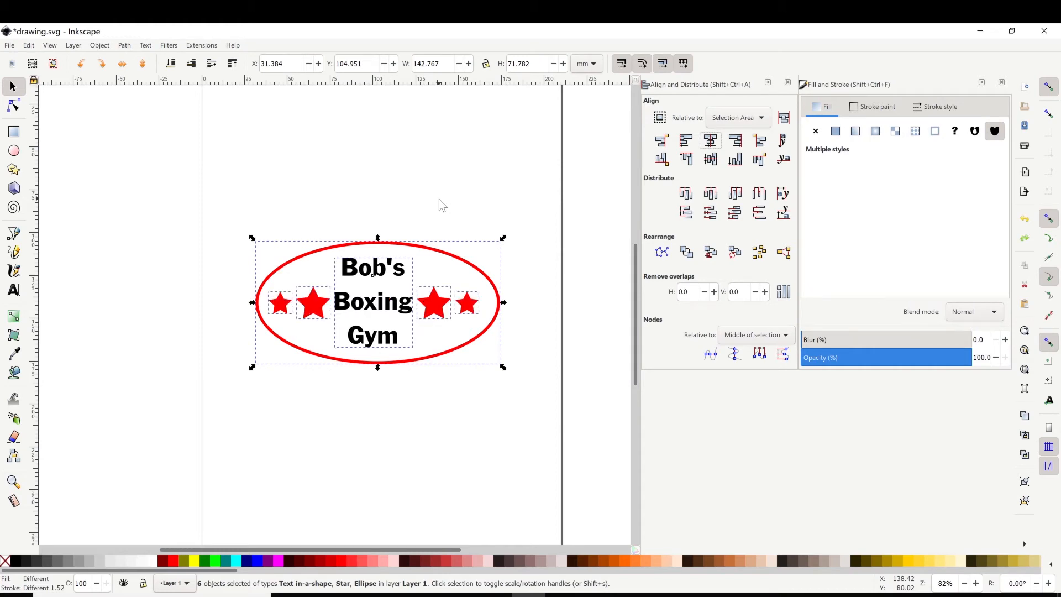
Group the text and the four stars, leaving the ellipse out of the group.
left_click(449, 256, "shift")
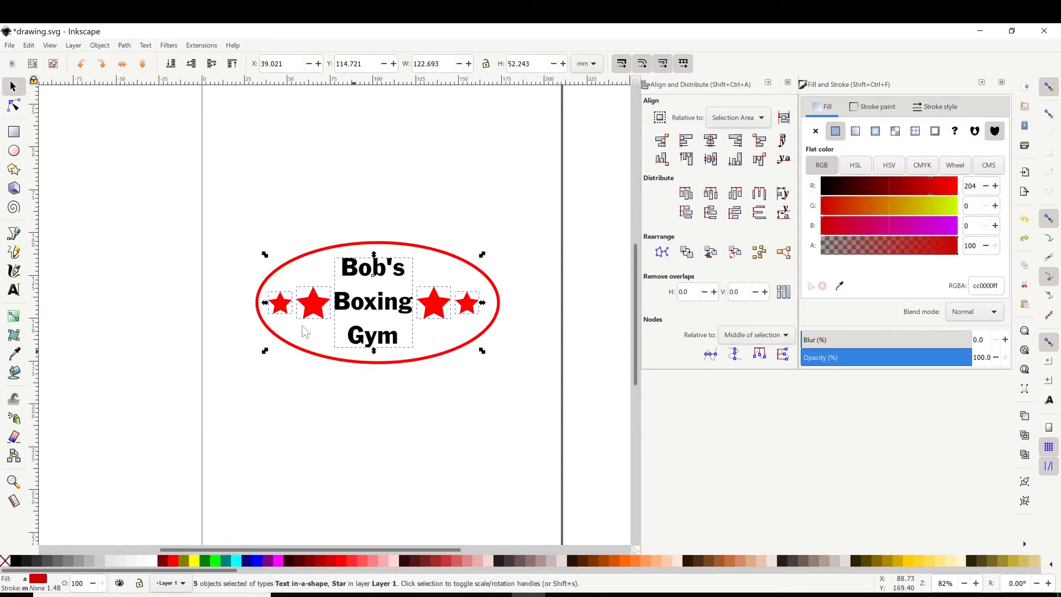
right_click(385, 303)
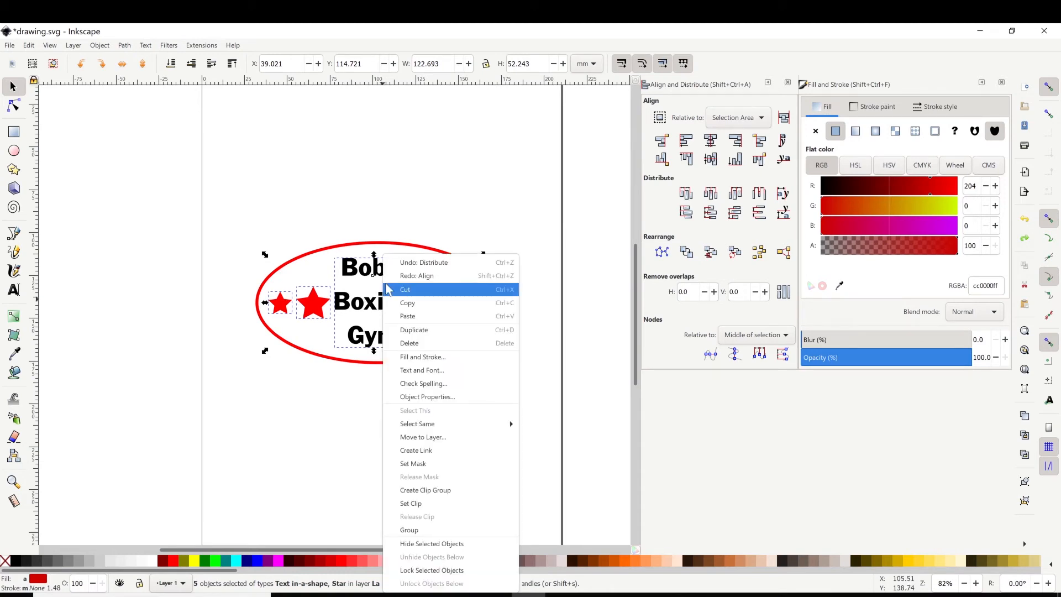
left_click(416, 530)
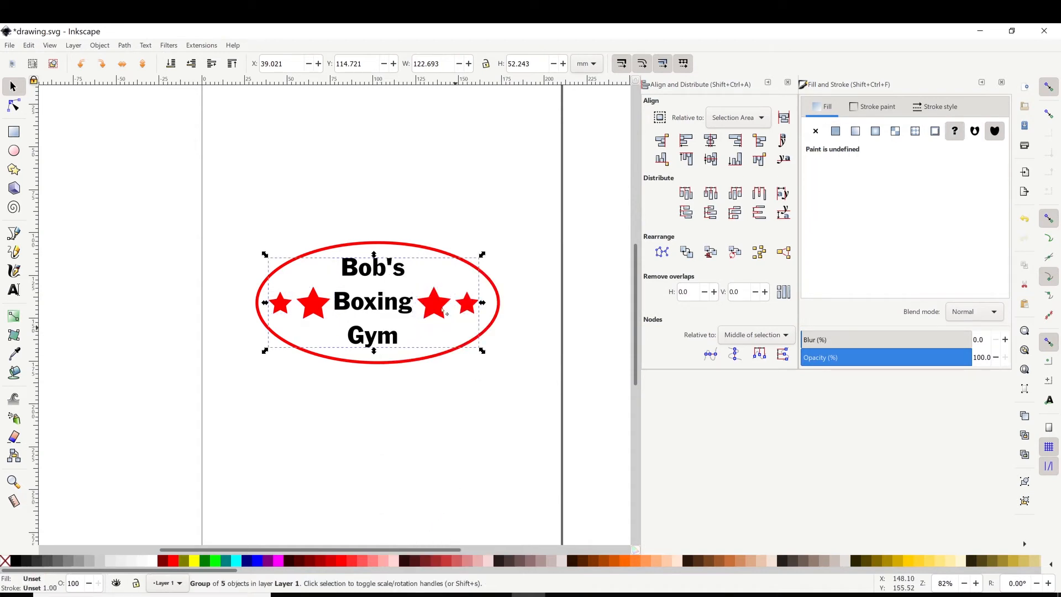
Centre the text-and-stars group and the ellipse on each other both horizontally and vertically.
left_click_drag(495, 319, 417, 304)
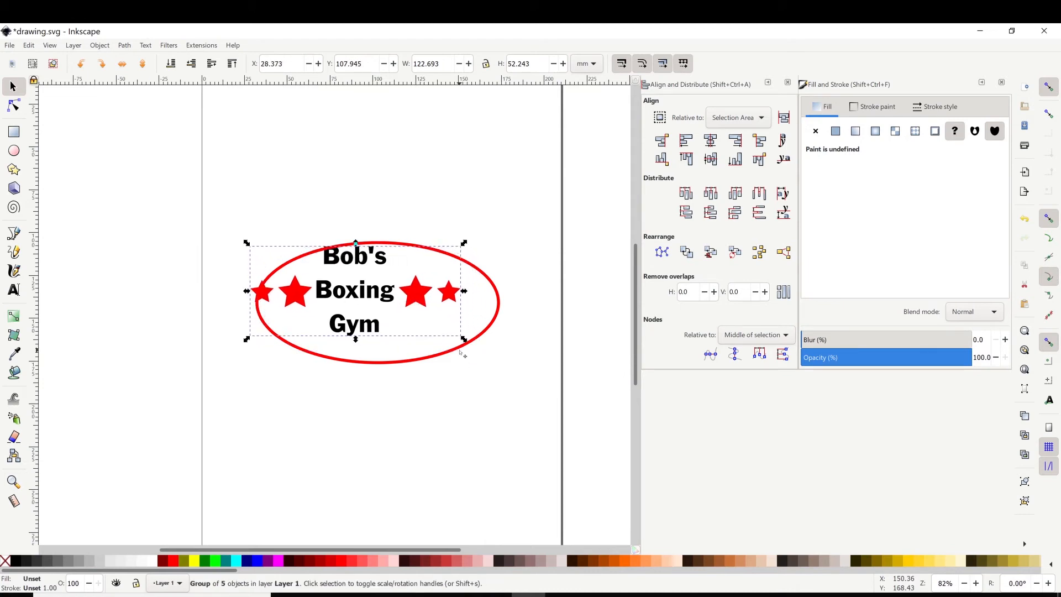
left_click(500, 318, "shift")
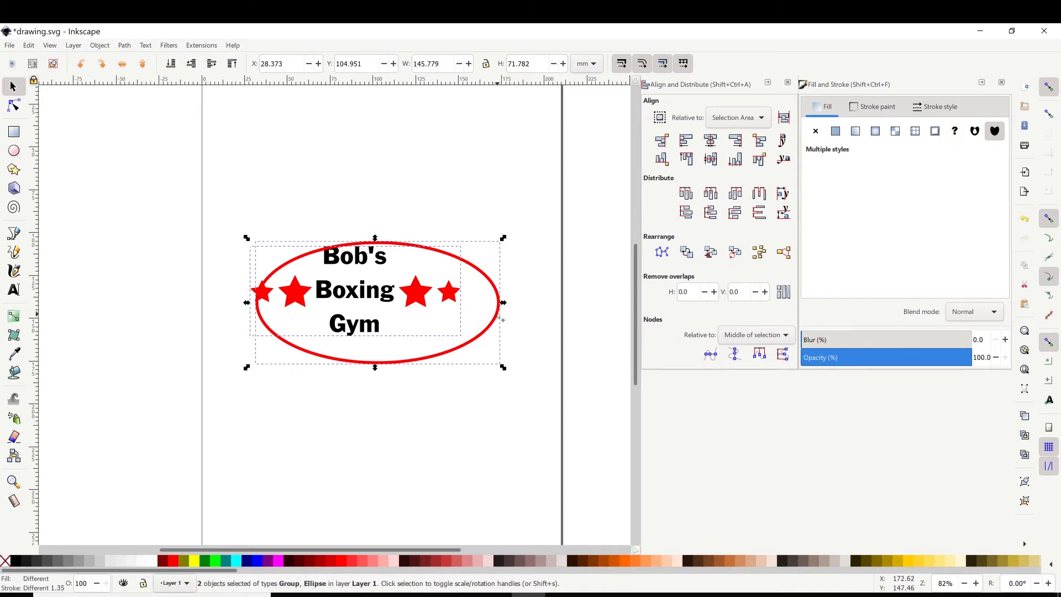
left_click(712, 144)
left_click(712, 161)
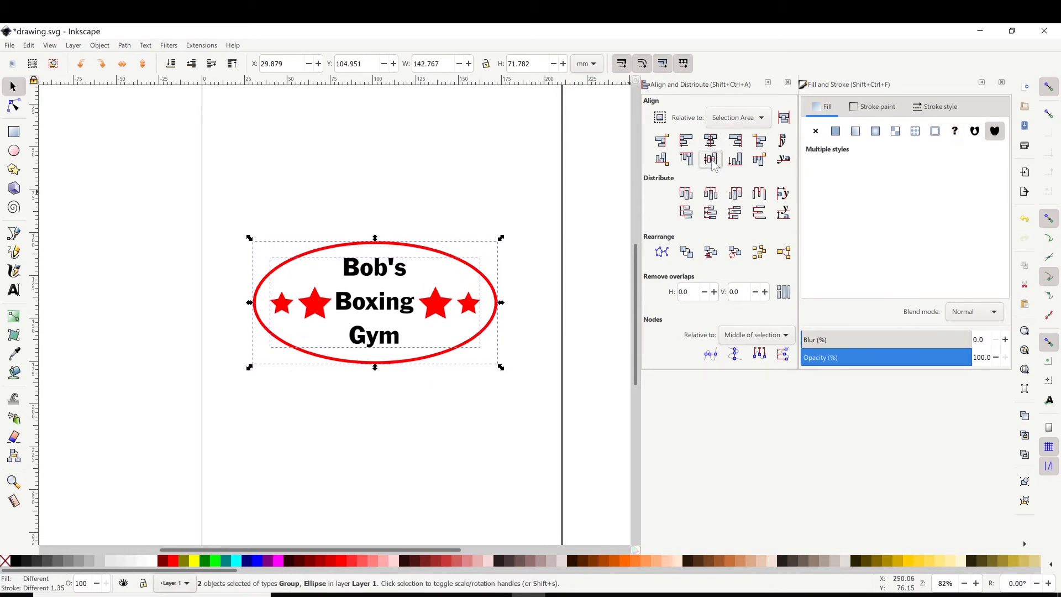
left_click(490, 190)
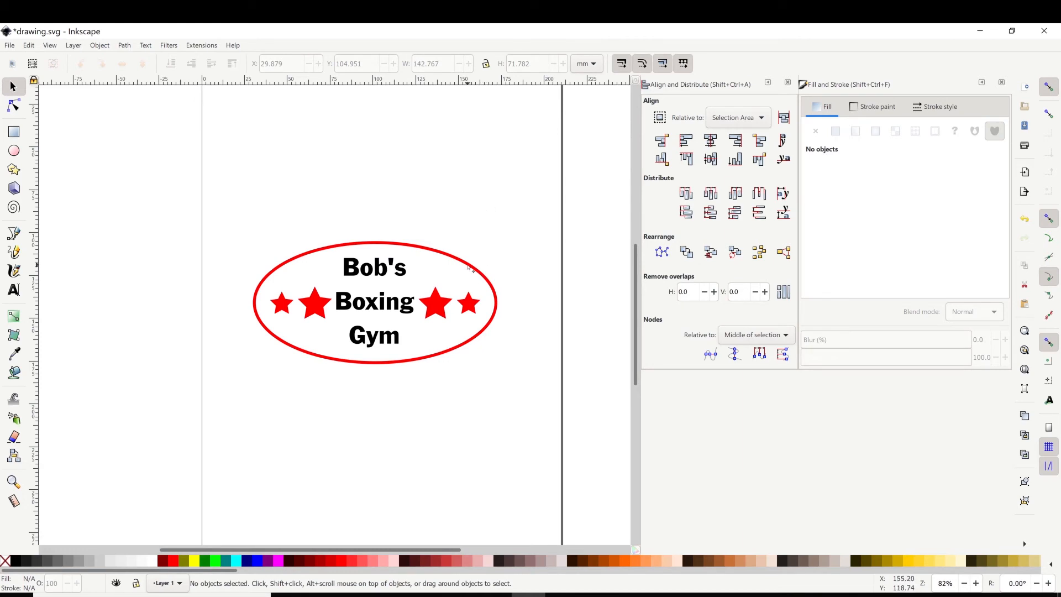
Ungroup the text and the four stars inside the ellipse.
left_click(390, 271)
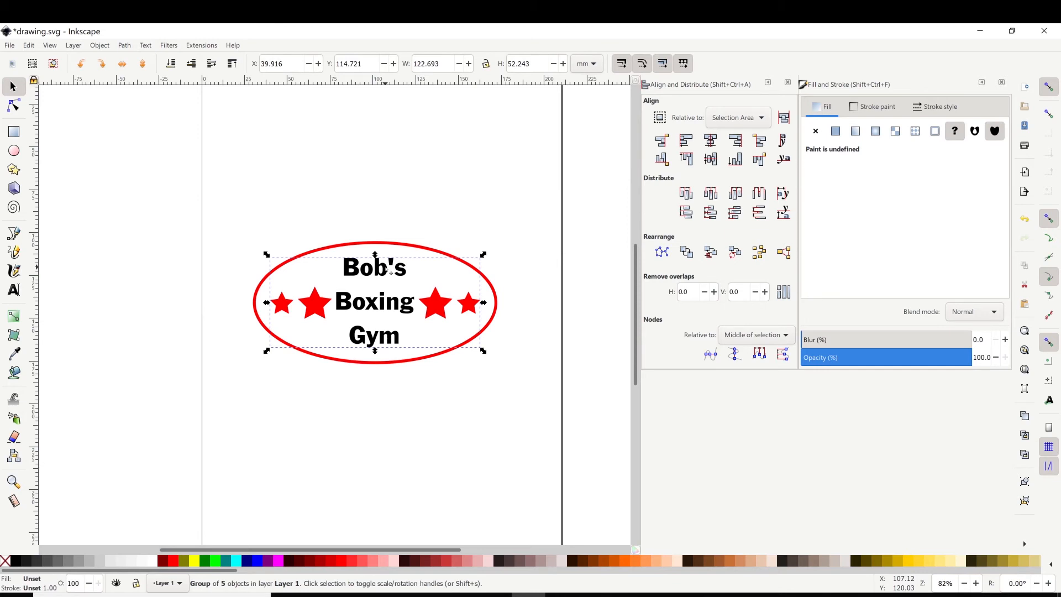
right_click(390, 271)
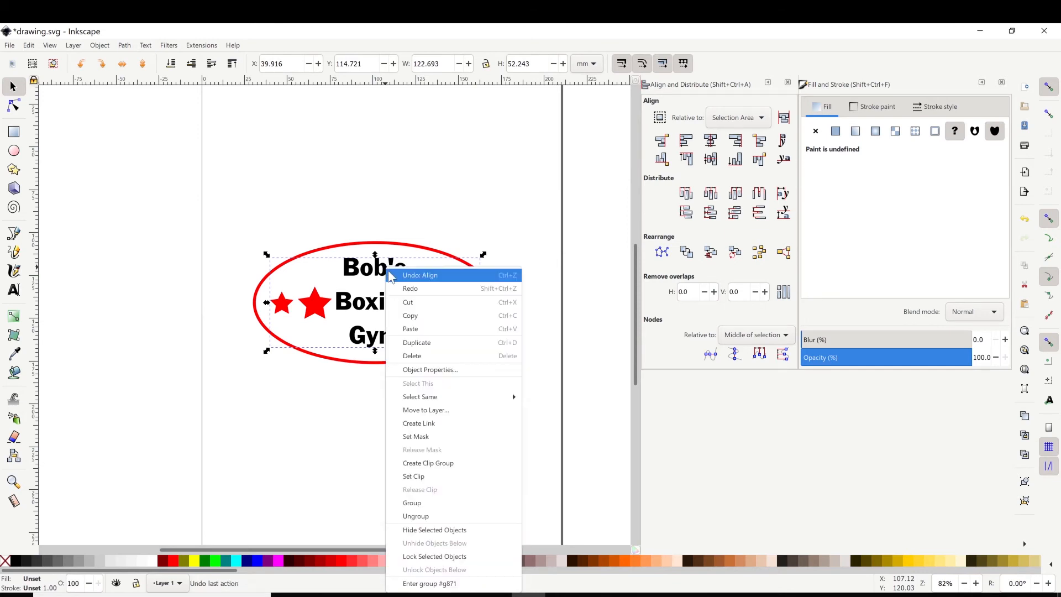
left_click(414, 516)
left_click(405, 442)
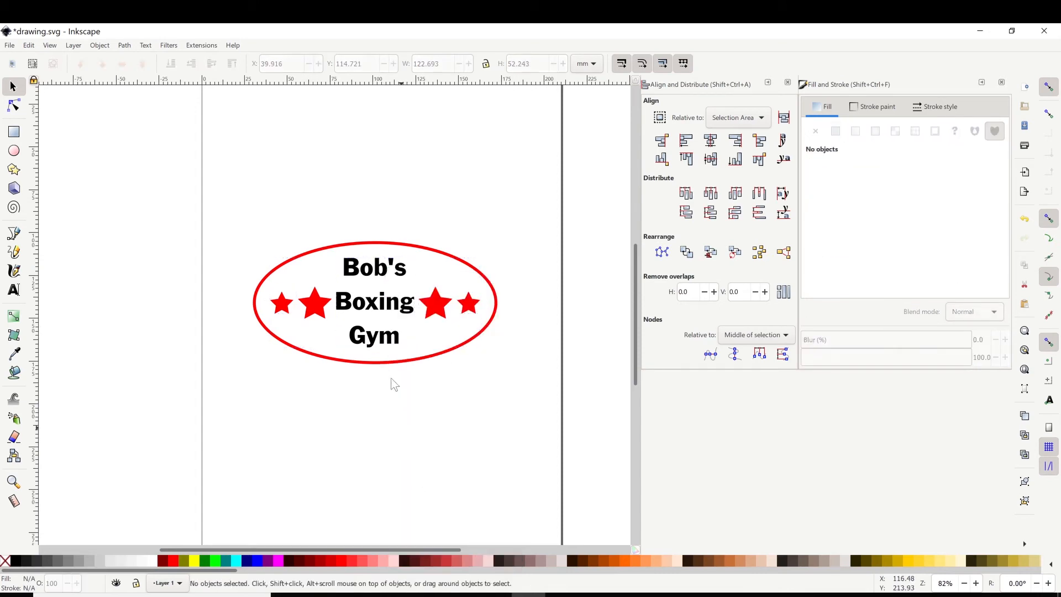
Fill the "Bob's Boxing Gym" text with Navy (#000080).
left_click(393, 307)
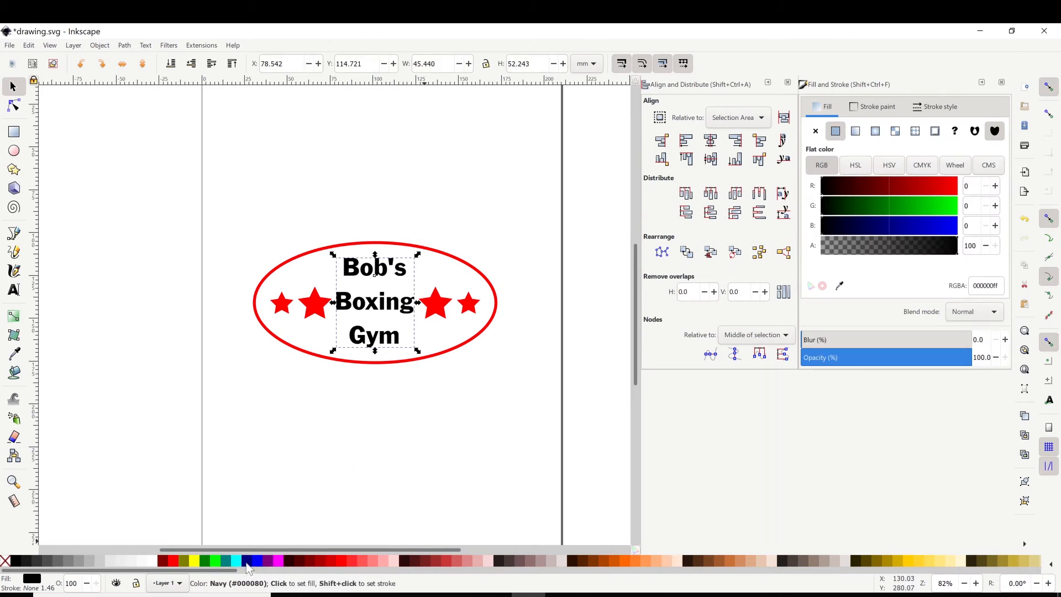
left_click(247, 562)
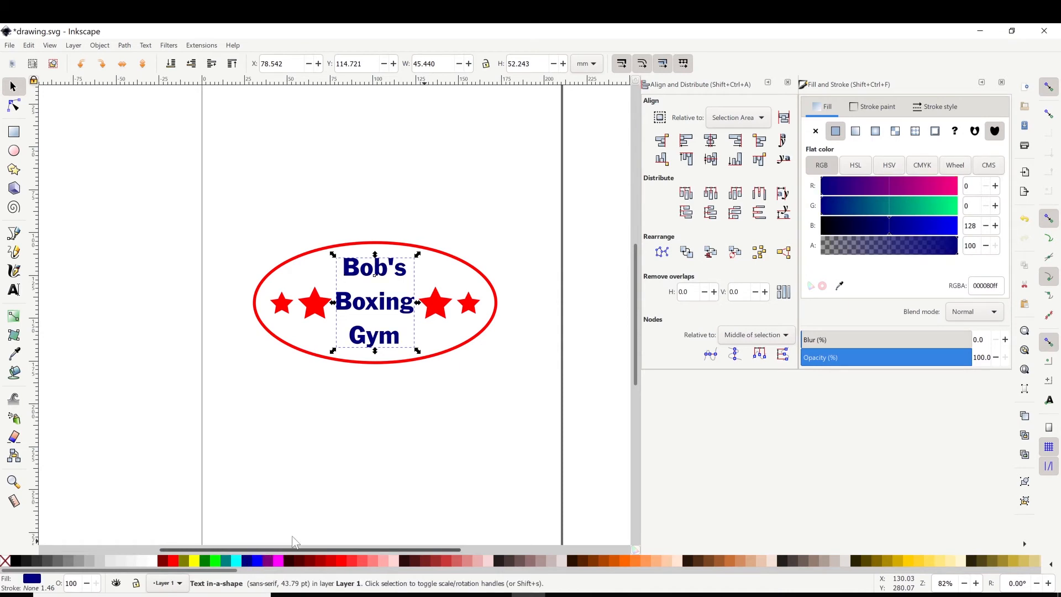
left_click(434, 432)
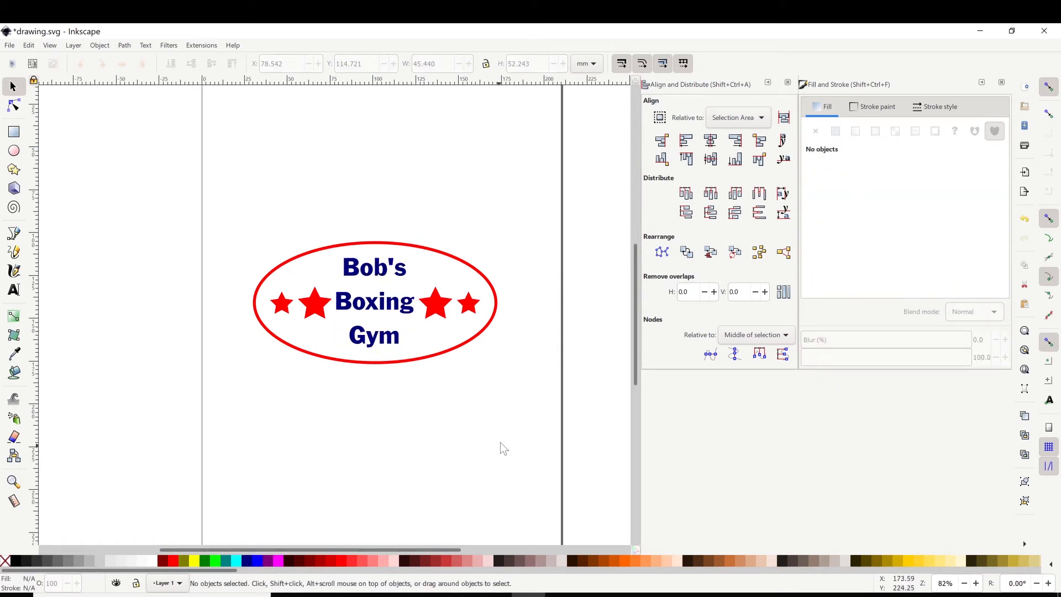
Fill the ellipse with very light grey (#f9f9f9) and lower it to the bottom, behind the text and stars.
left_click(458, 349)
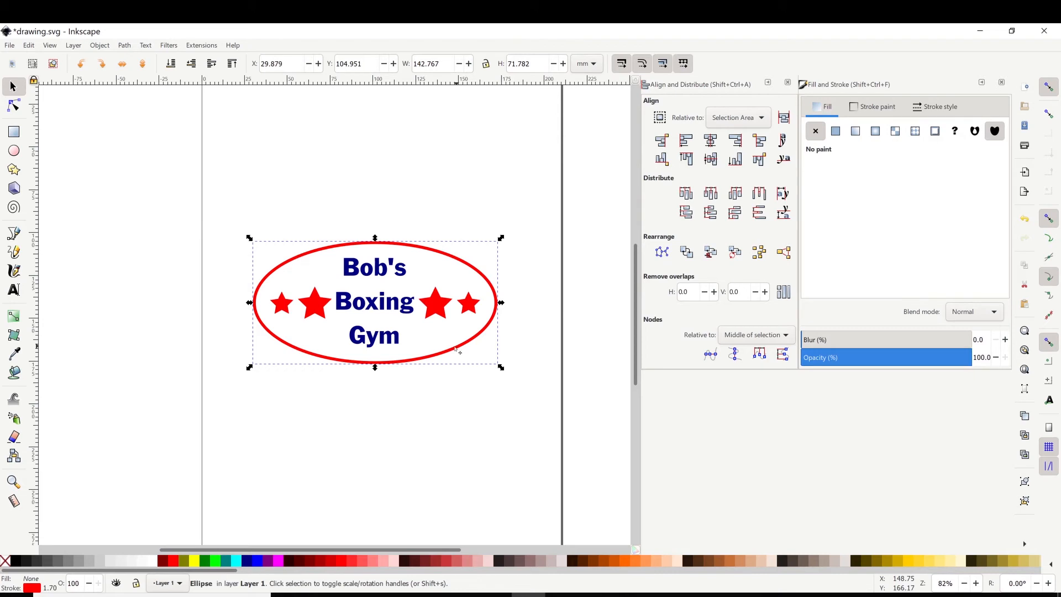
left_click(121, 556)
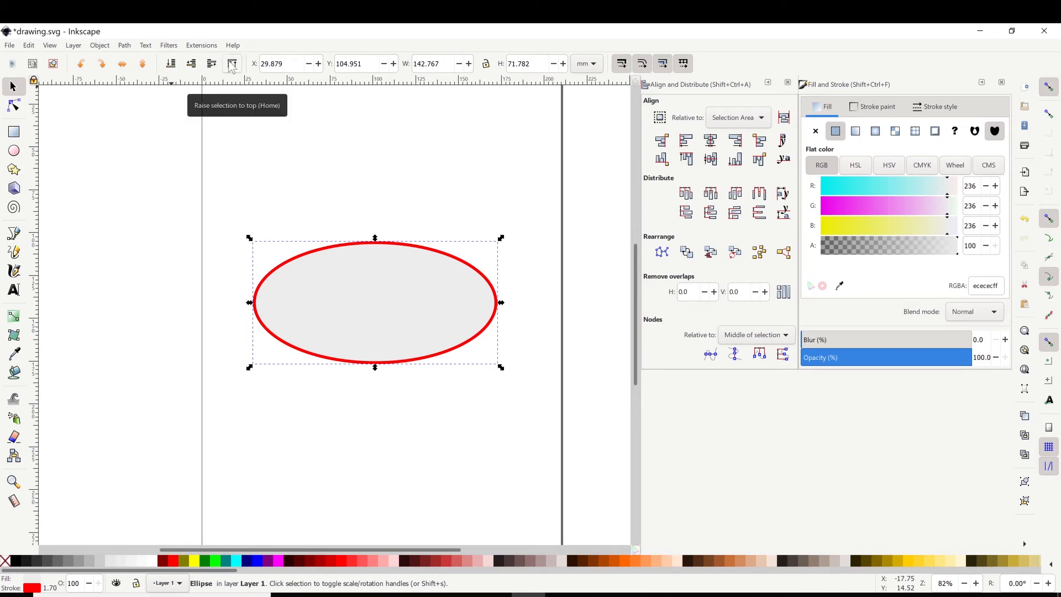
left_click(172, 64)
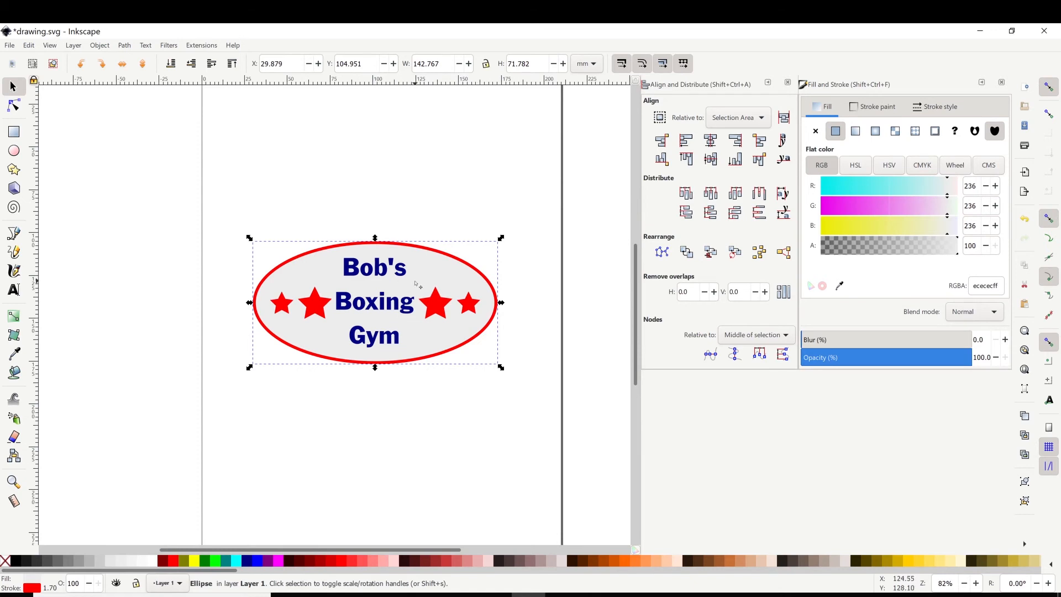
left_click(131, 562)
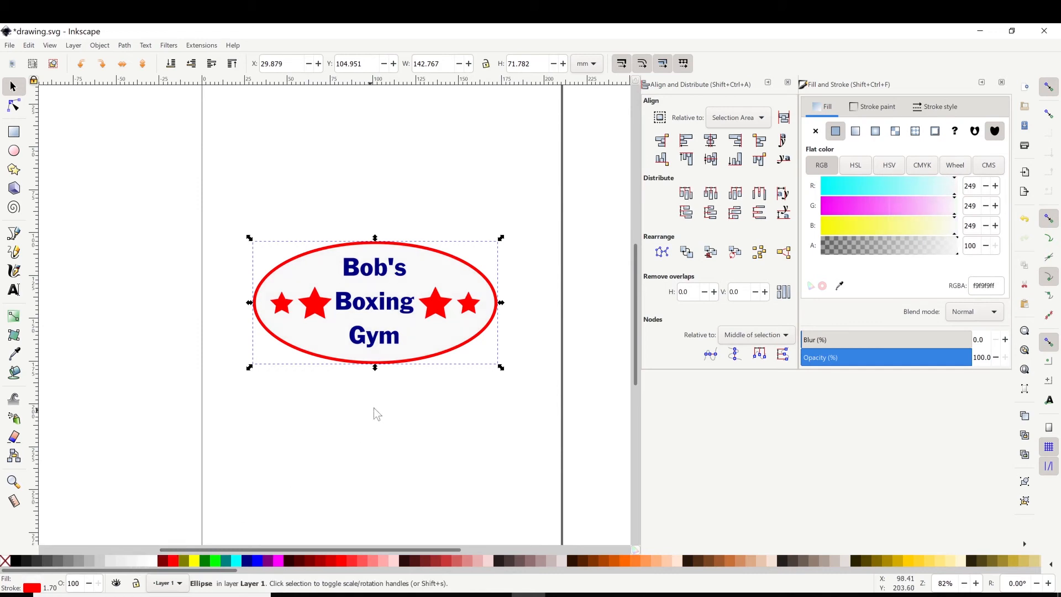
left_click(465, 417)
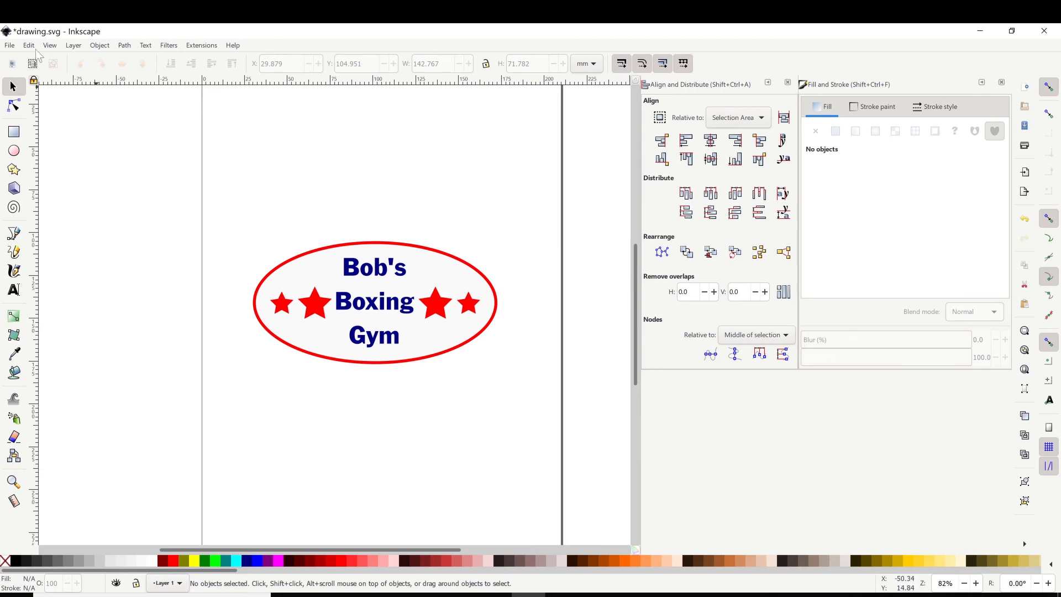
Save the drawing, and save it again as an Inkscape SVG named "Bob's logo" in New folder.
left_click(10, 45)
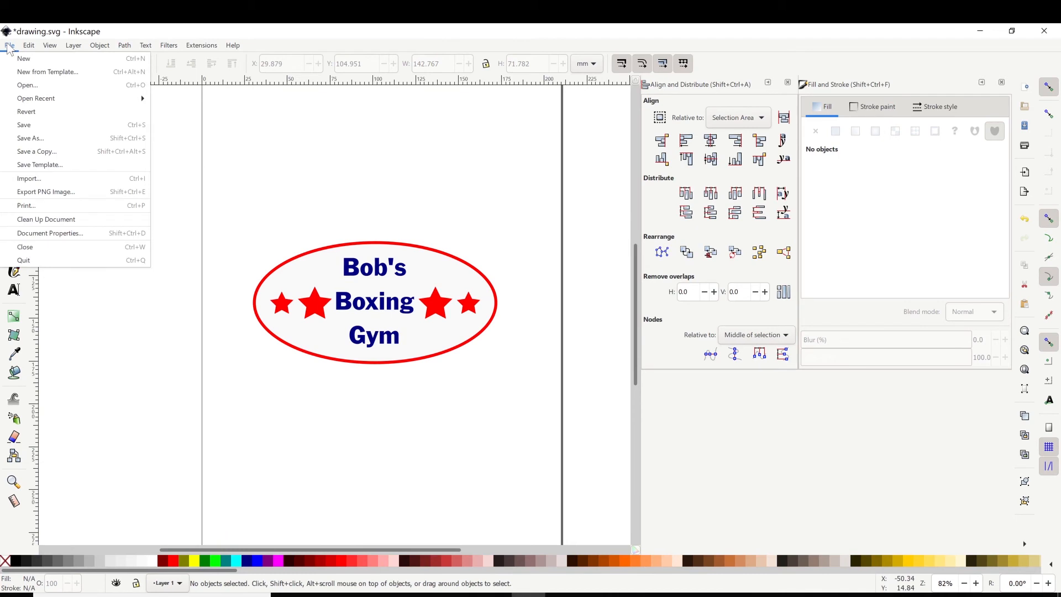
left_click(26, 126)
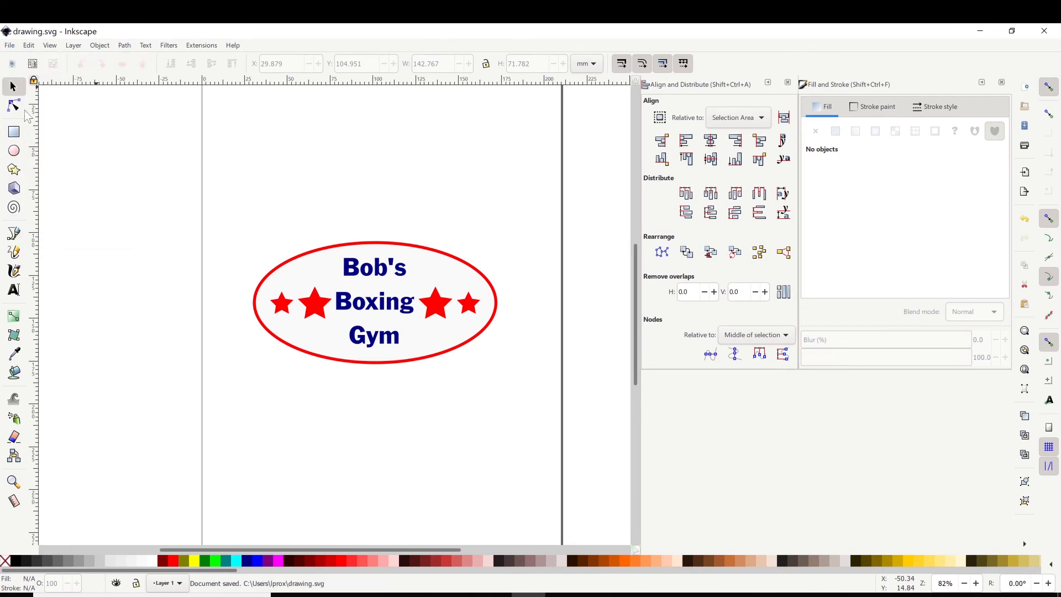
left_click(9, 46)
left_click(45, 151)
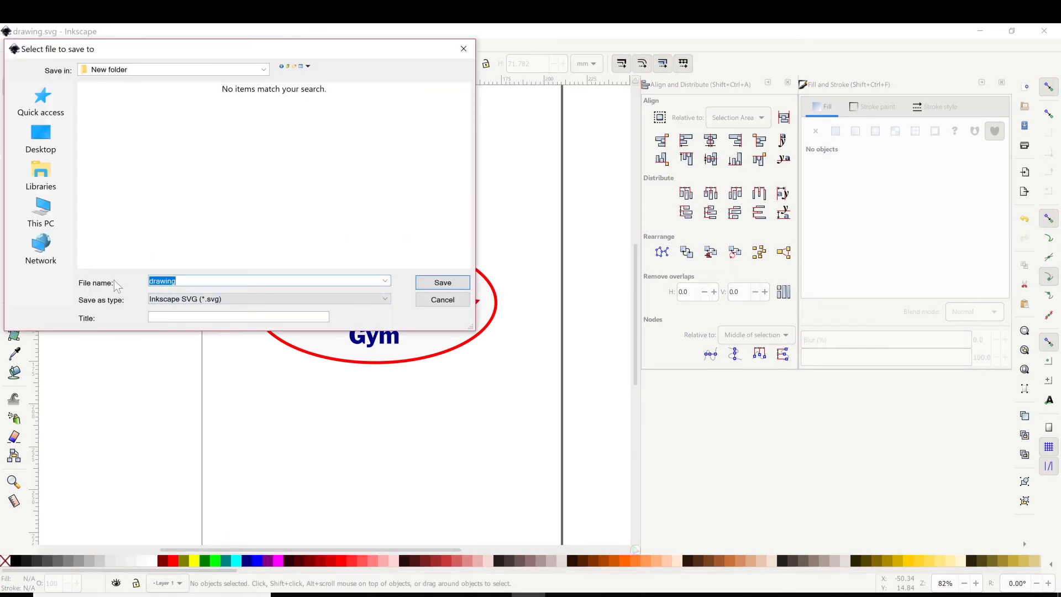
type("Bob's logo")
left_click(442, 282)
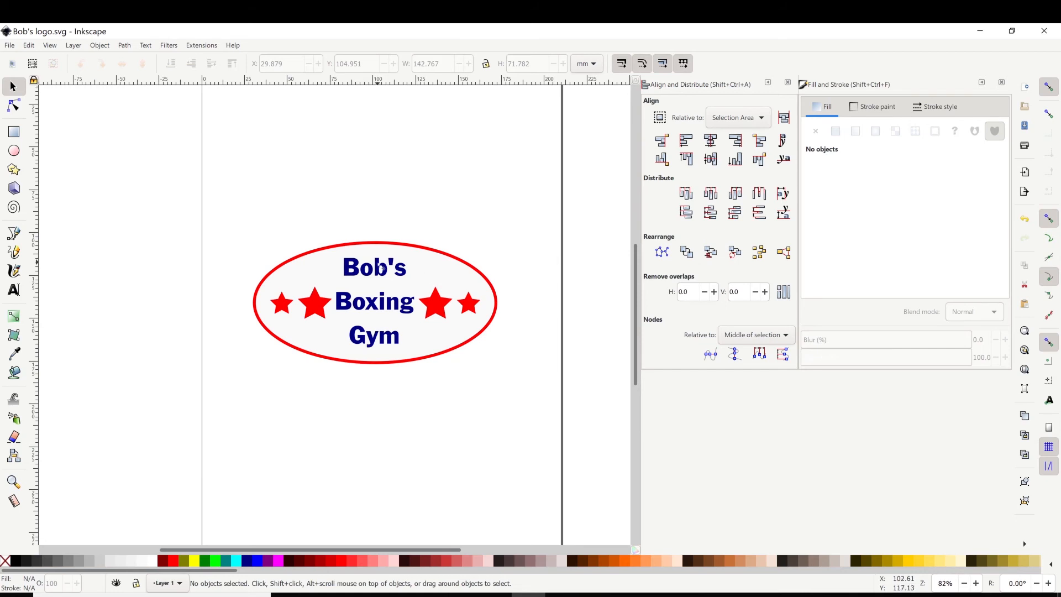
Open the PNG image export settings and set the export area to the whole drawing.
left_click(11, 47)
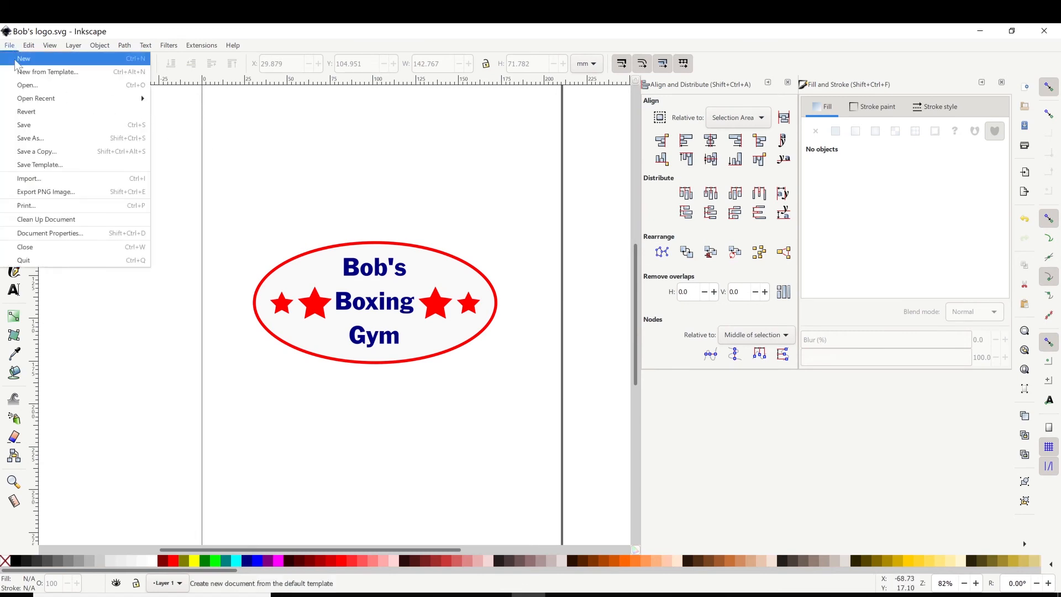
left_click(65, 196)
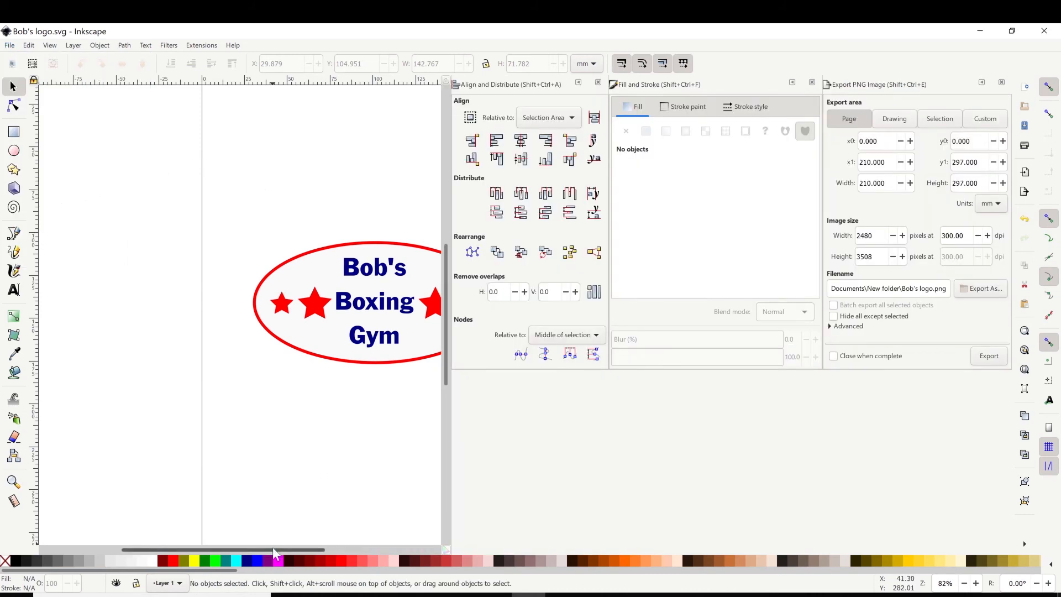
left_click_drag(277, 550, 335, 550)
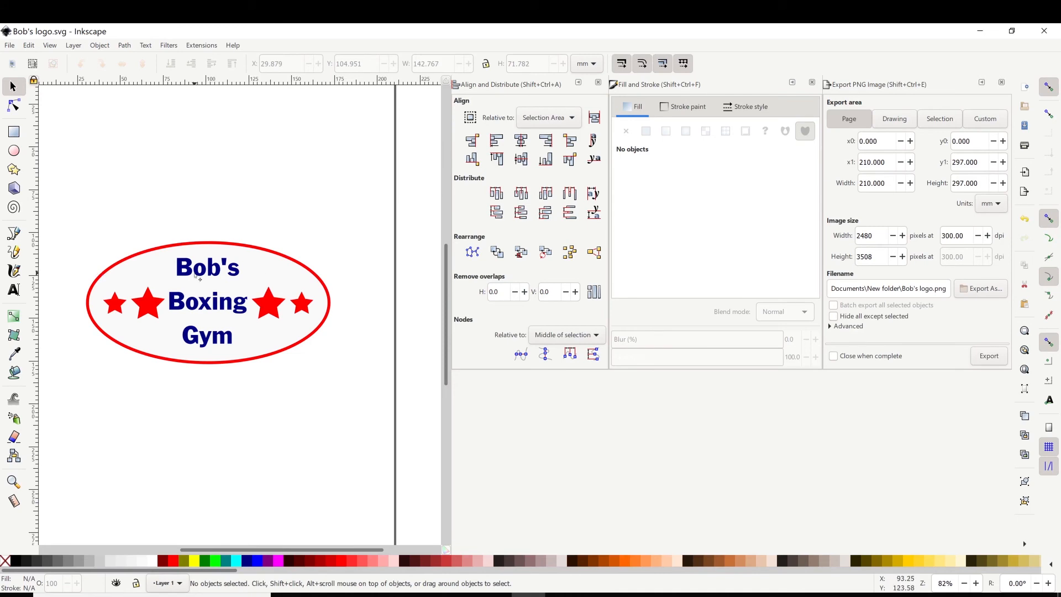
left_click(901, 122)
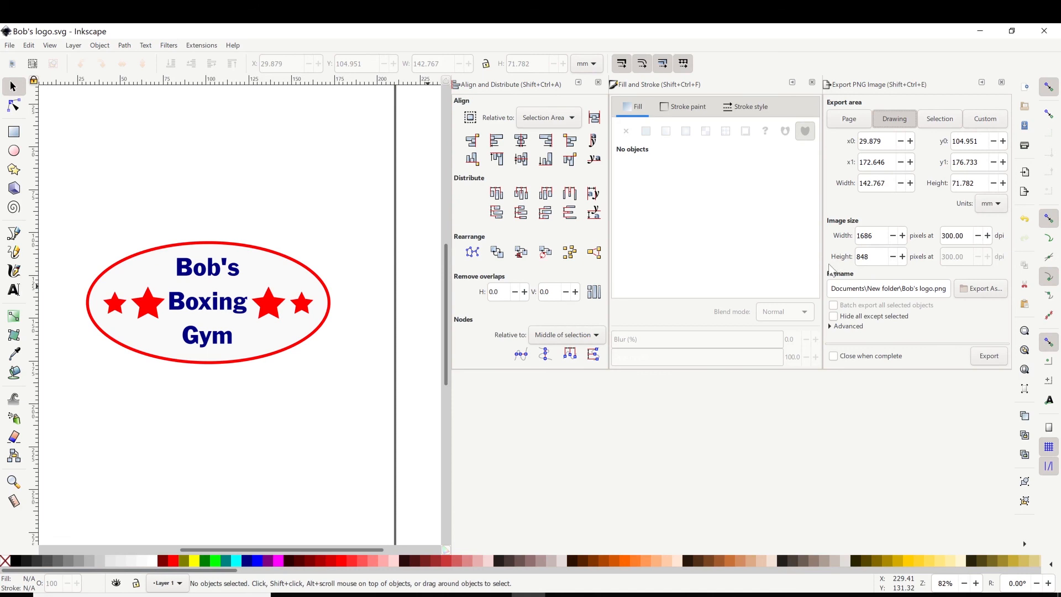
Name the export file "Bob's logo for tshirts" as a PNG in New folder and export the image.
left_click(979, 291)
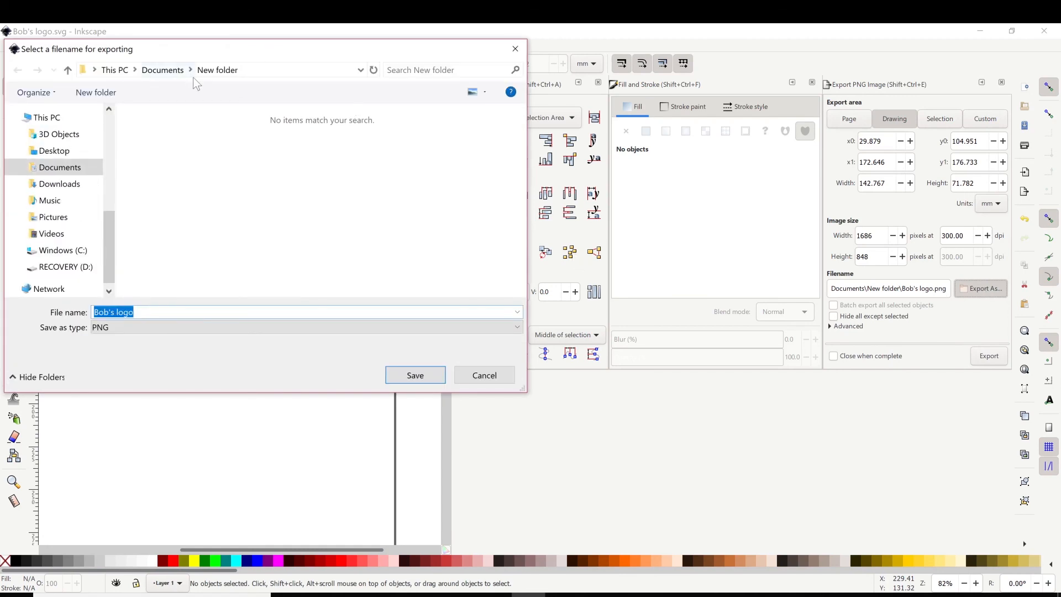
left_click(202, 311)
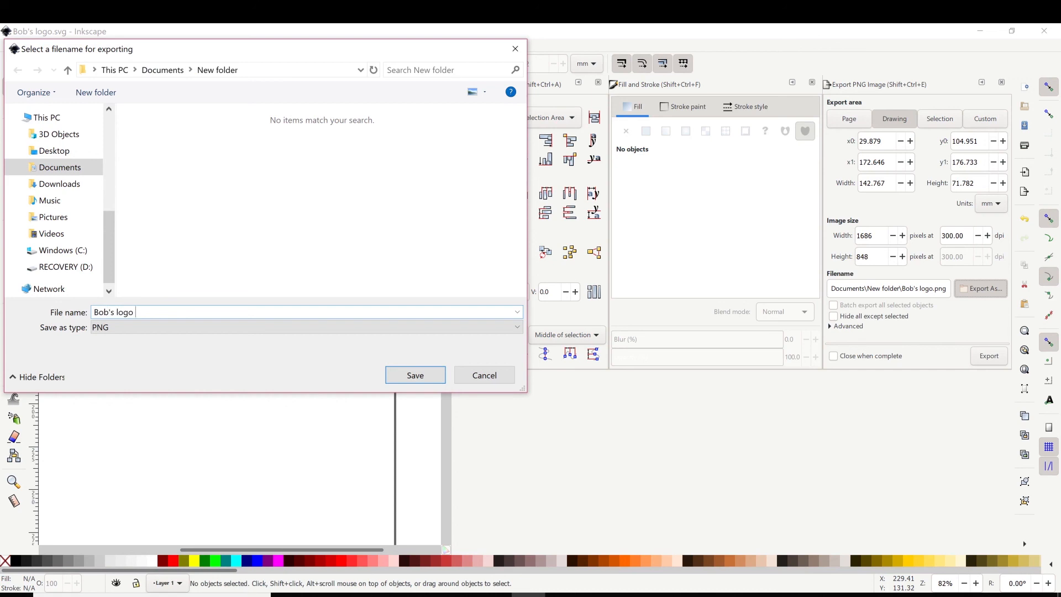
type("for tshirts")
left_click(415, 375)
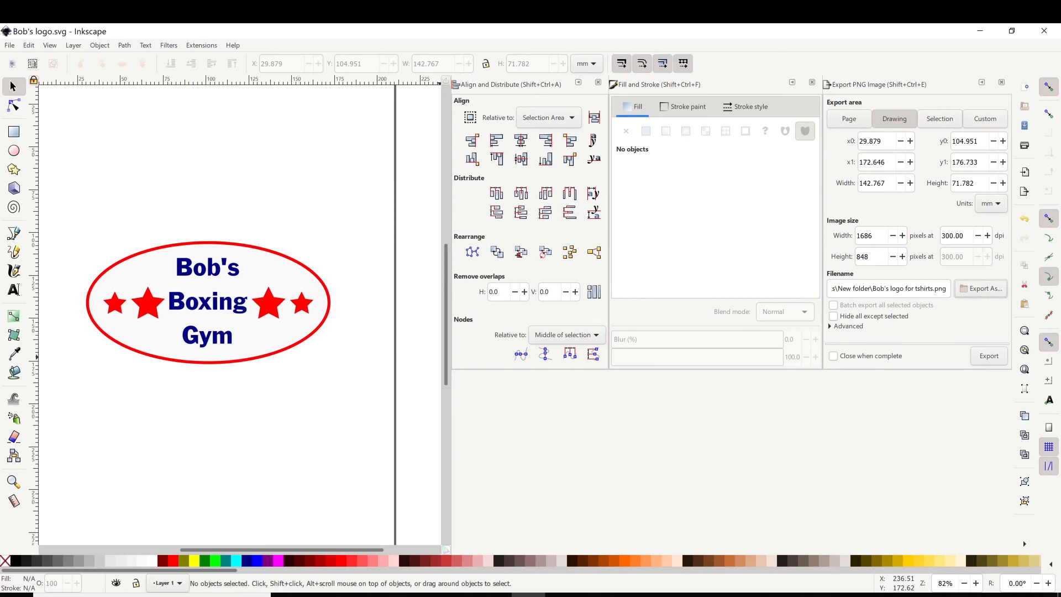
left_click(994, 367)
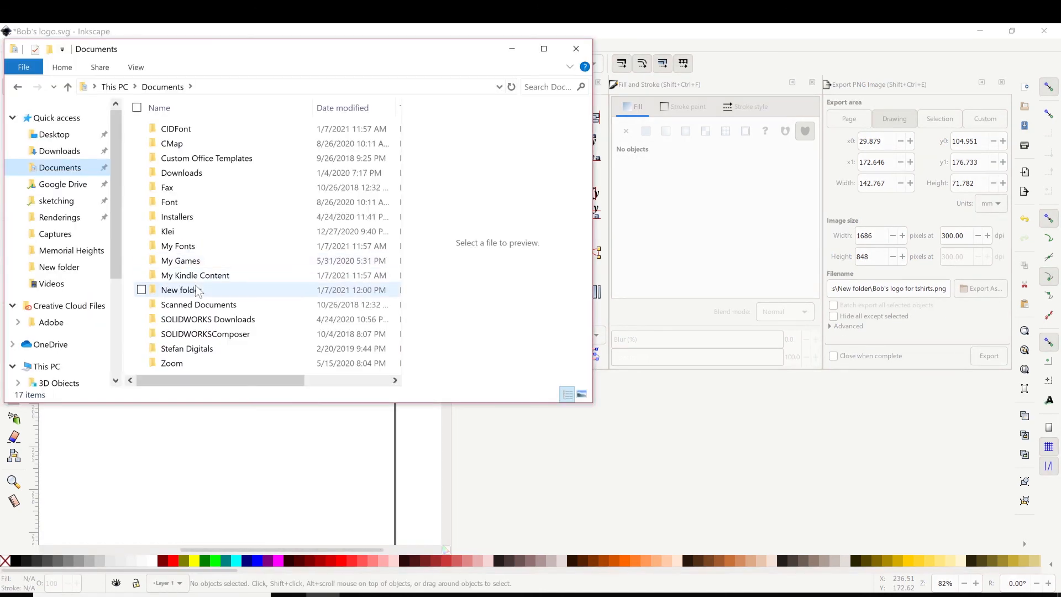
In File Explorer, open New folder in Documents and view the exported "Bob's logo for tshirts" image in Photos.
double_click(195, 286)
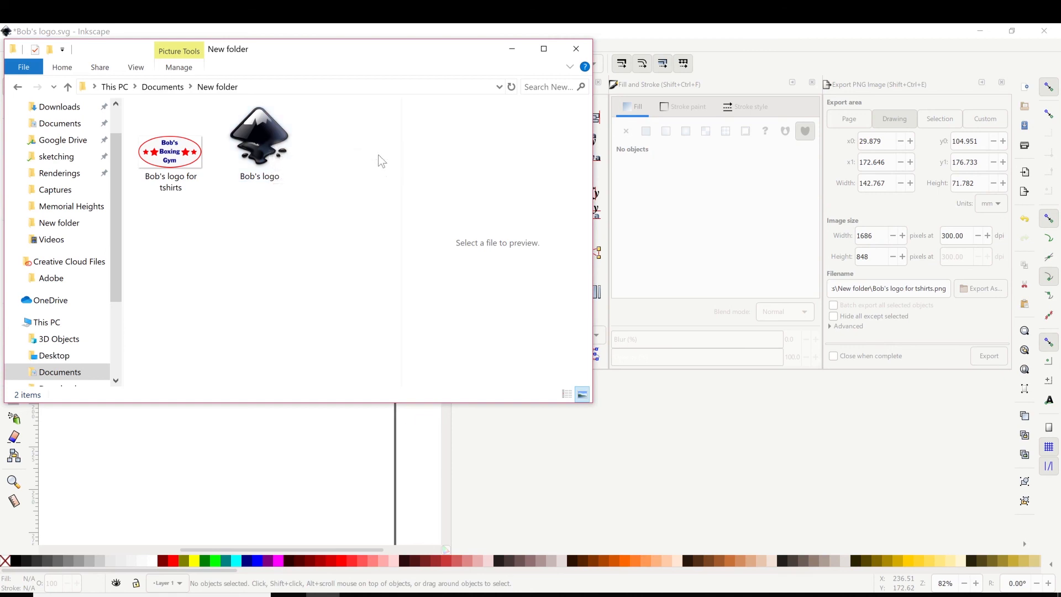
left_click(180, 160)
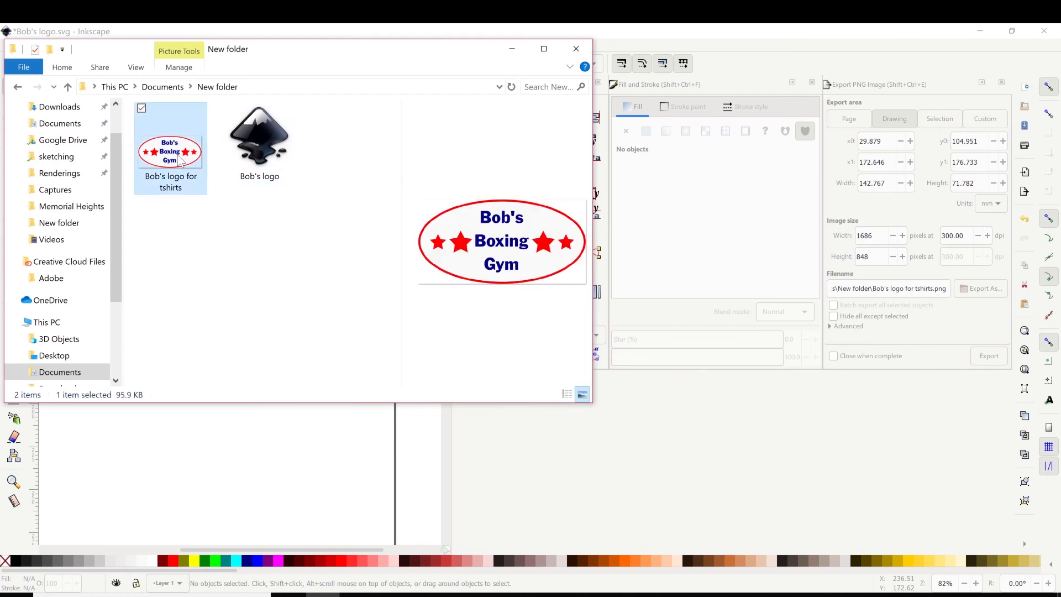
double_click(180, 160)
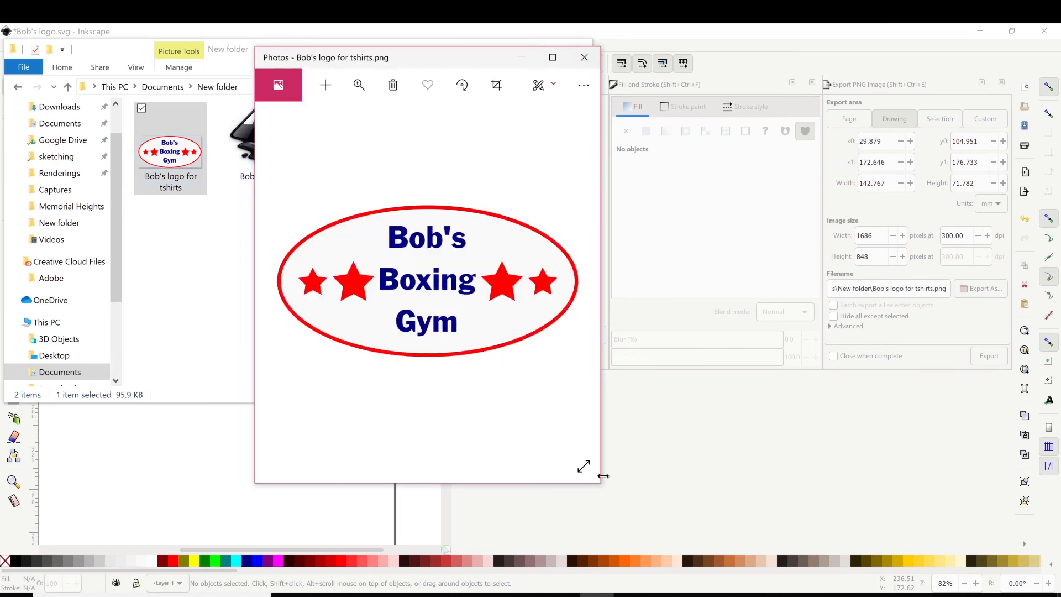
left_click_drag(601, 471, 727, 374)
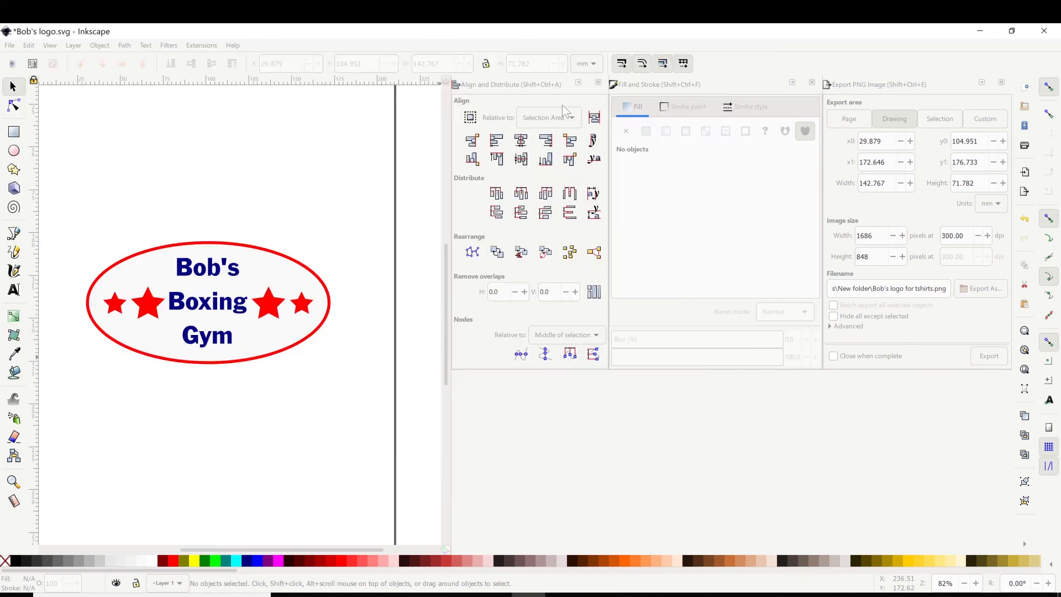